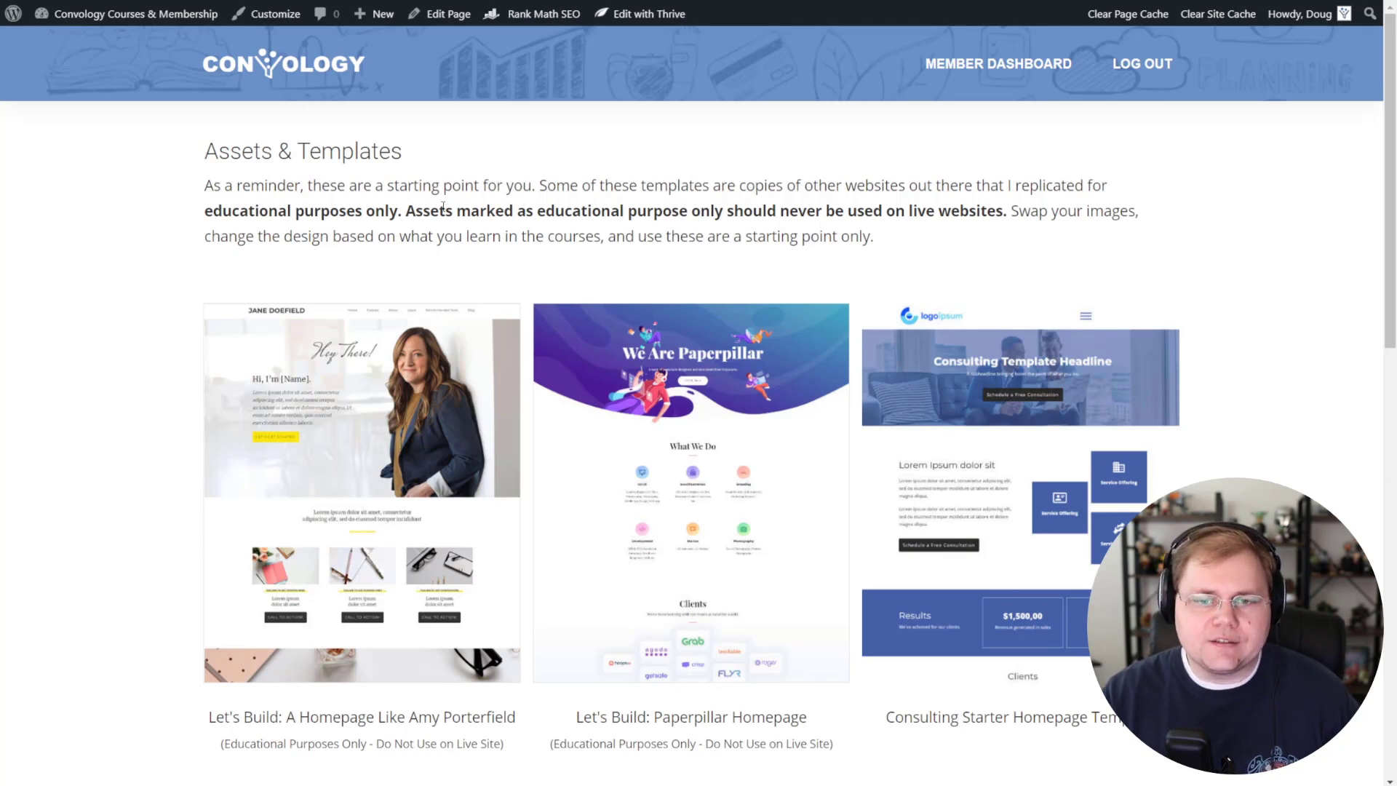
Scroll down the Assets & Templates page to review its content
{"action": "scroll", "coordinate": [554, 179], "scroll_direction": "down", "scroll_amount": 9}
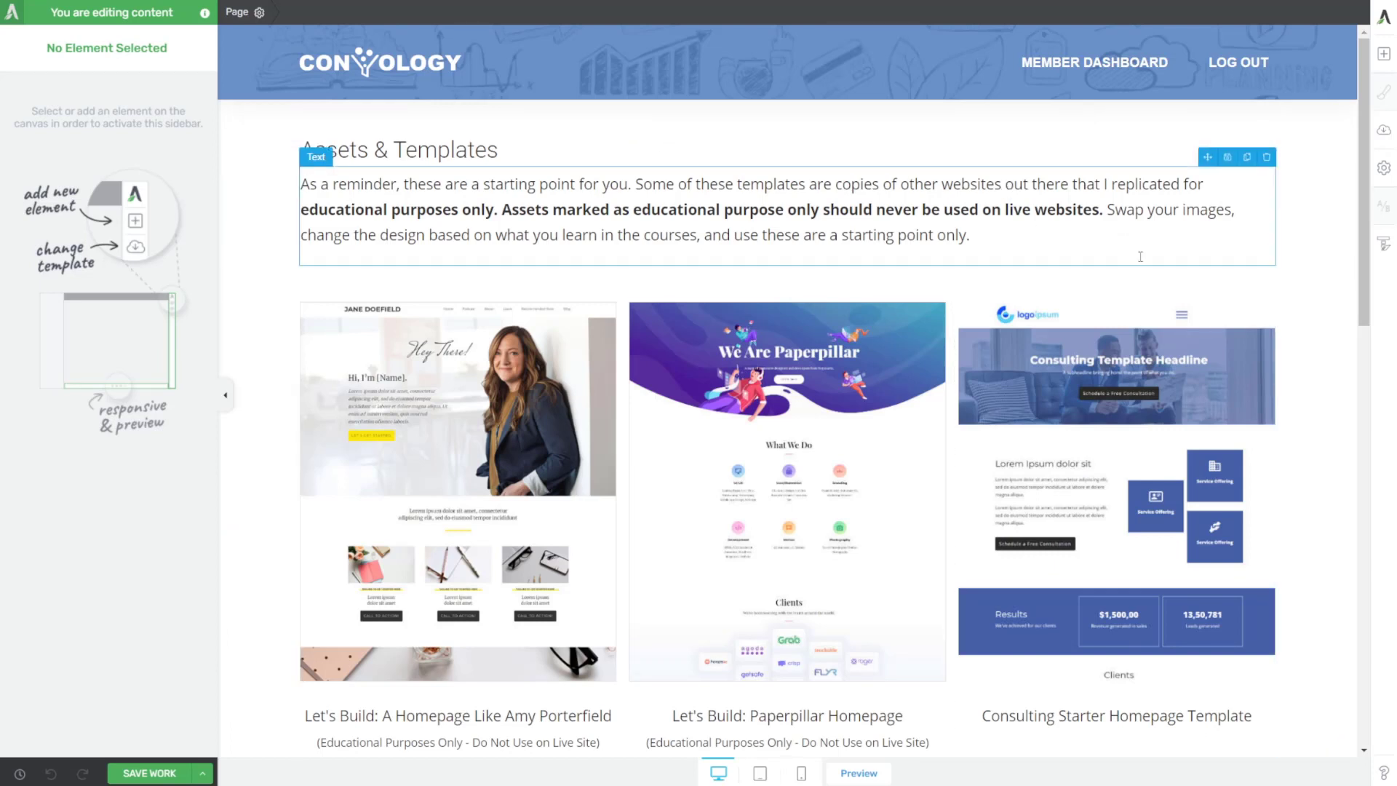
Select the page's top background section in Thrive Architect
{"action": "left_click", "coordinate": [1183, 268]}
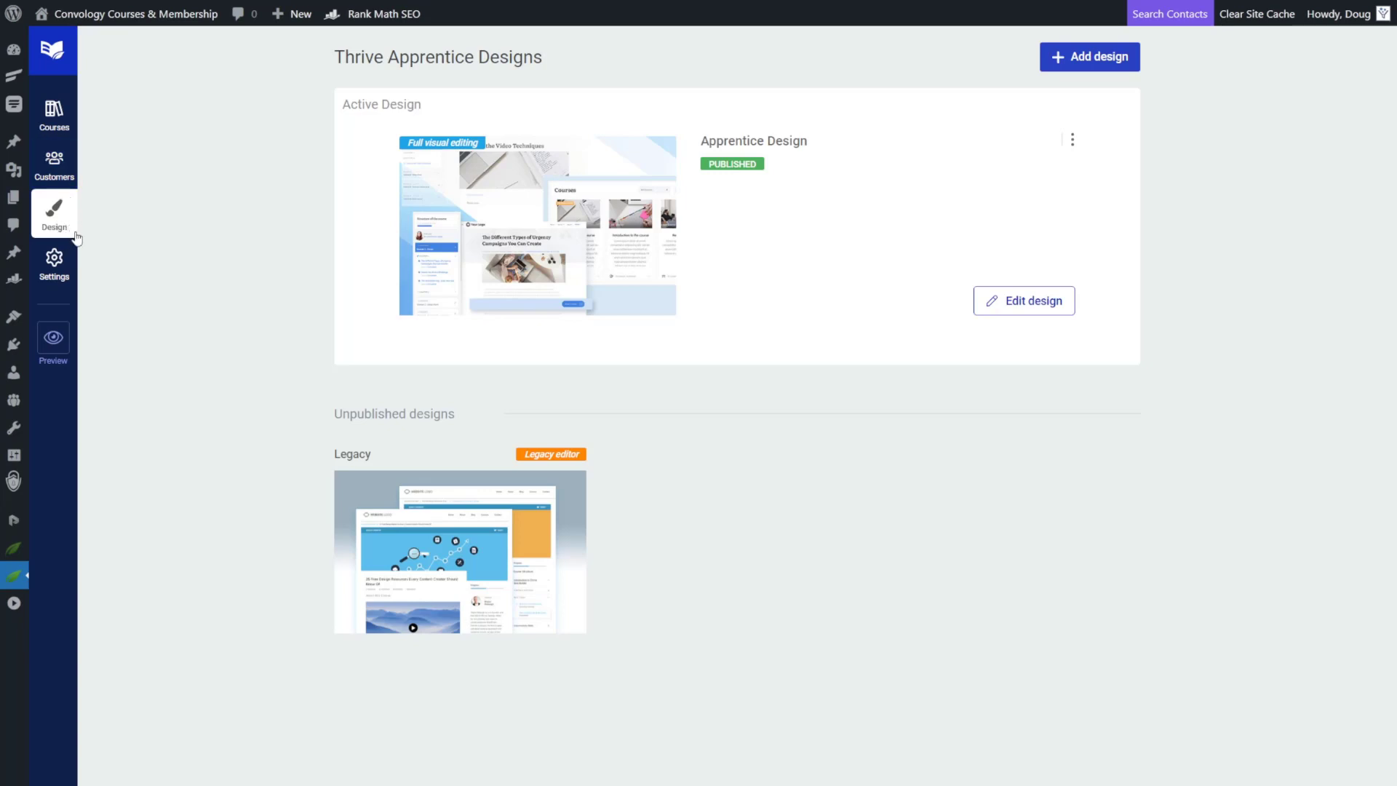
Open the Apprentice Design's templates and filter the list to Lesson Templates
{"action": "left_click", "coordinate": [1028, 302]}
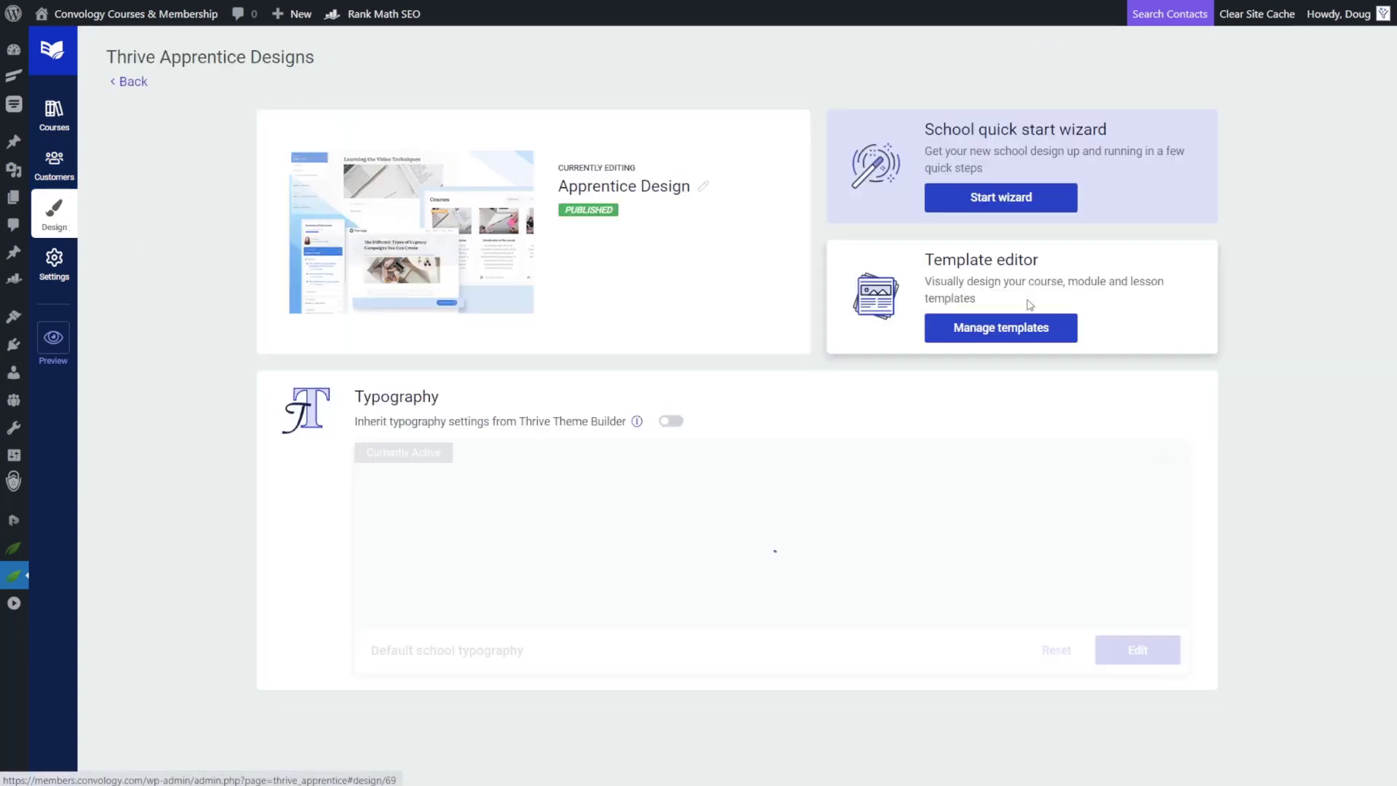
{"action": "left_click", "coordinate": [1022, 331]}
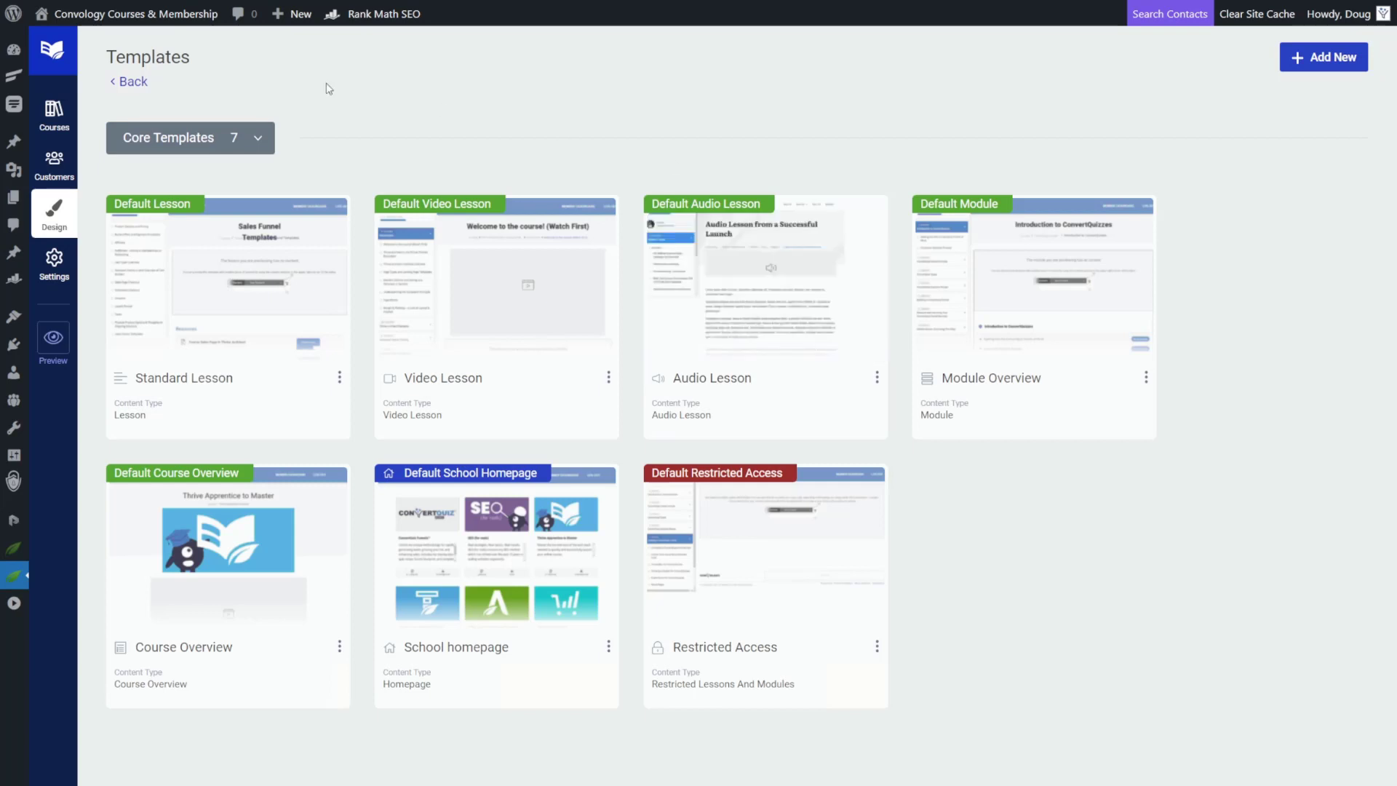
{"action": "left_click", "coordinate": [258, 142]}
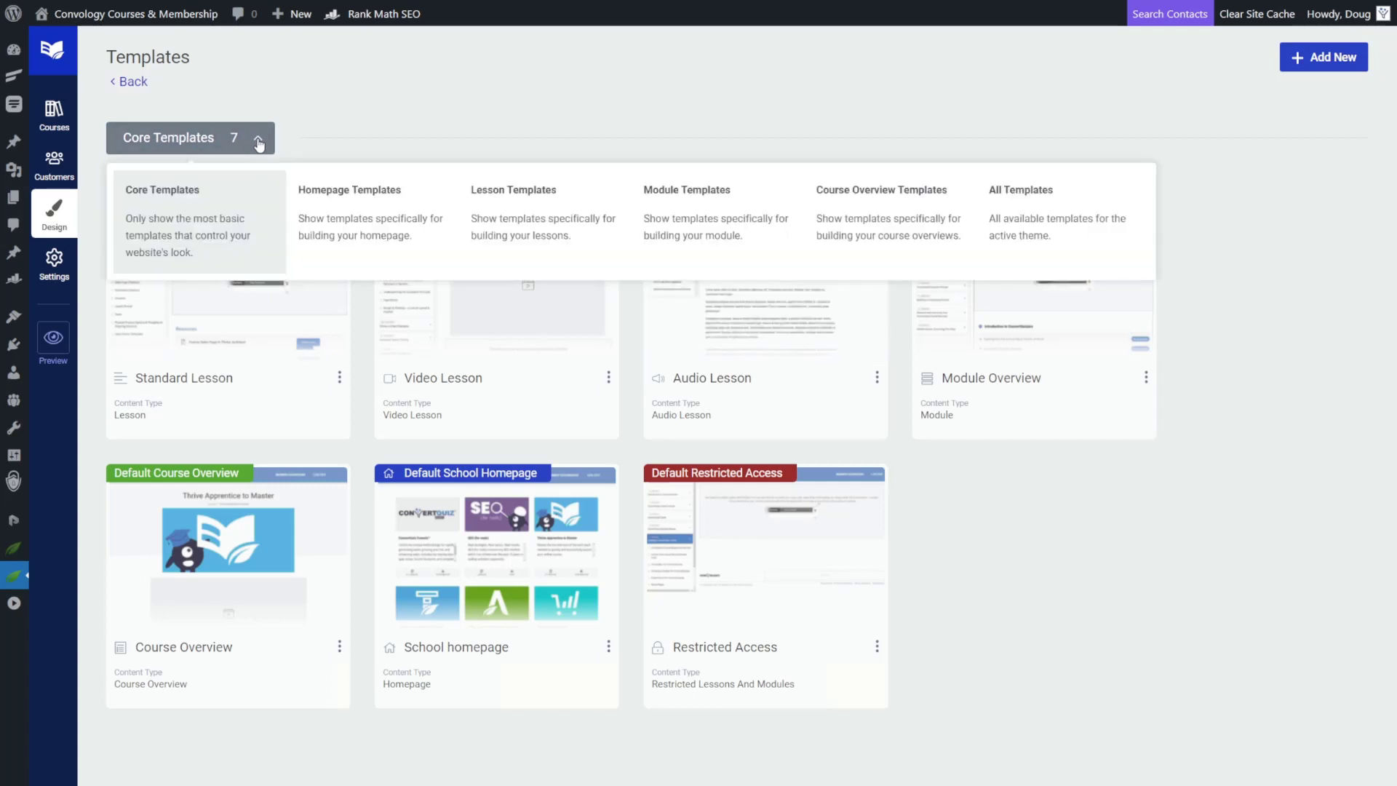
{"action": "left_click", "coordinate": [531, 211]}
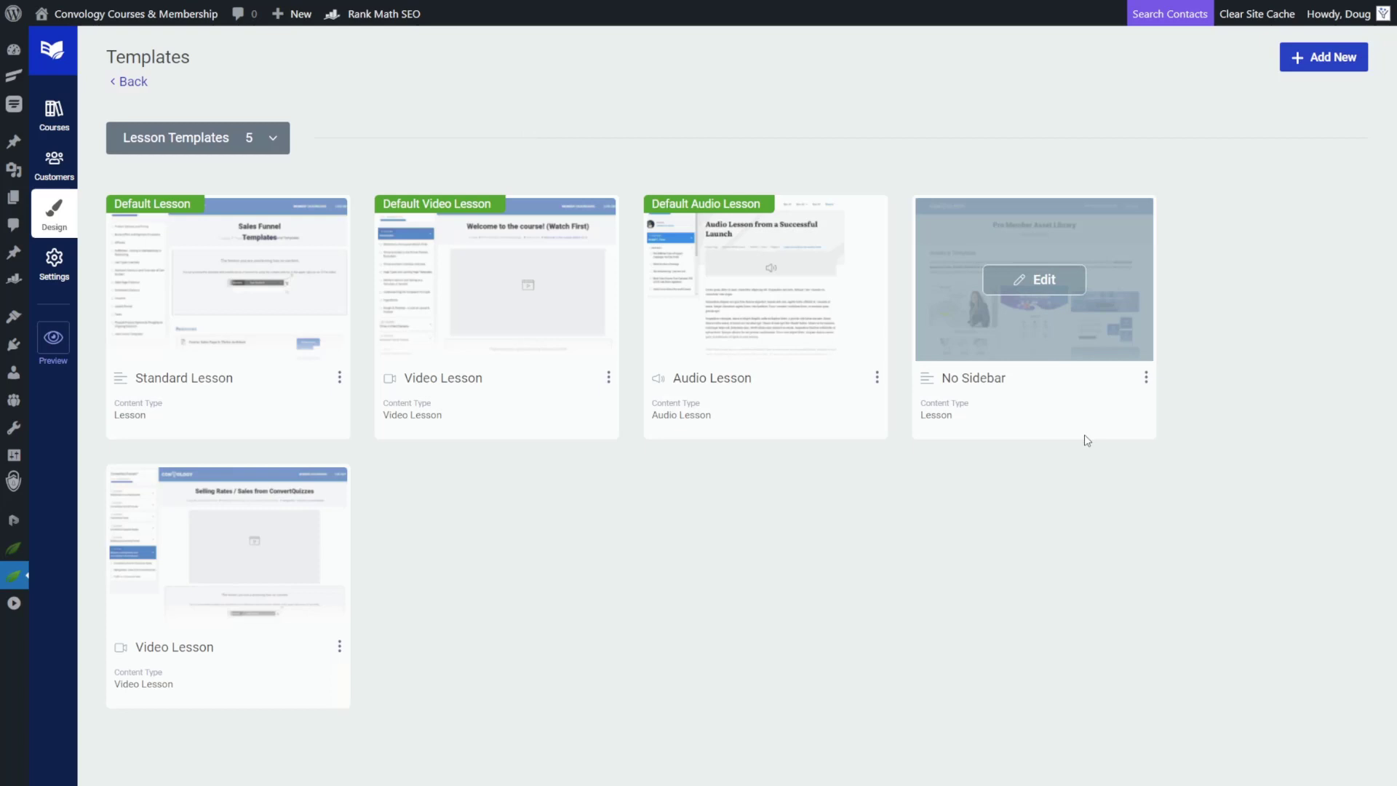
{"action": "mouse_move", "coordinate": [1070, 365]}
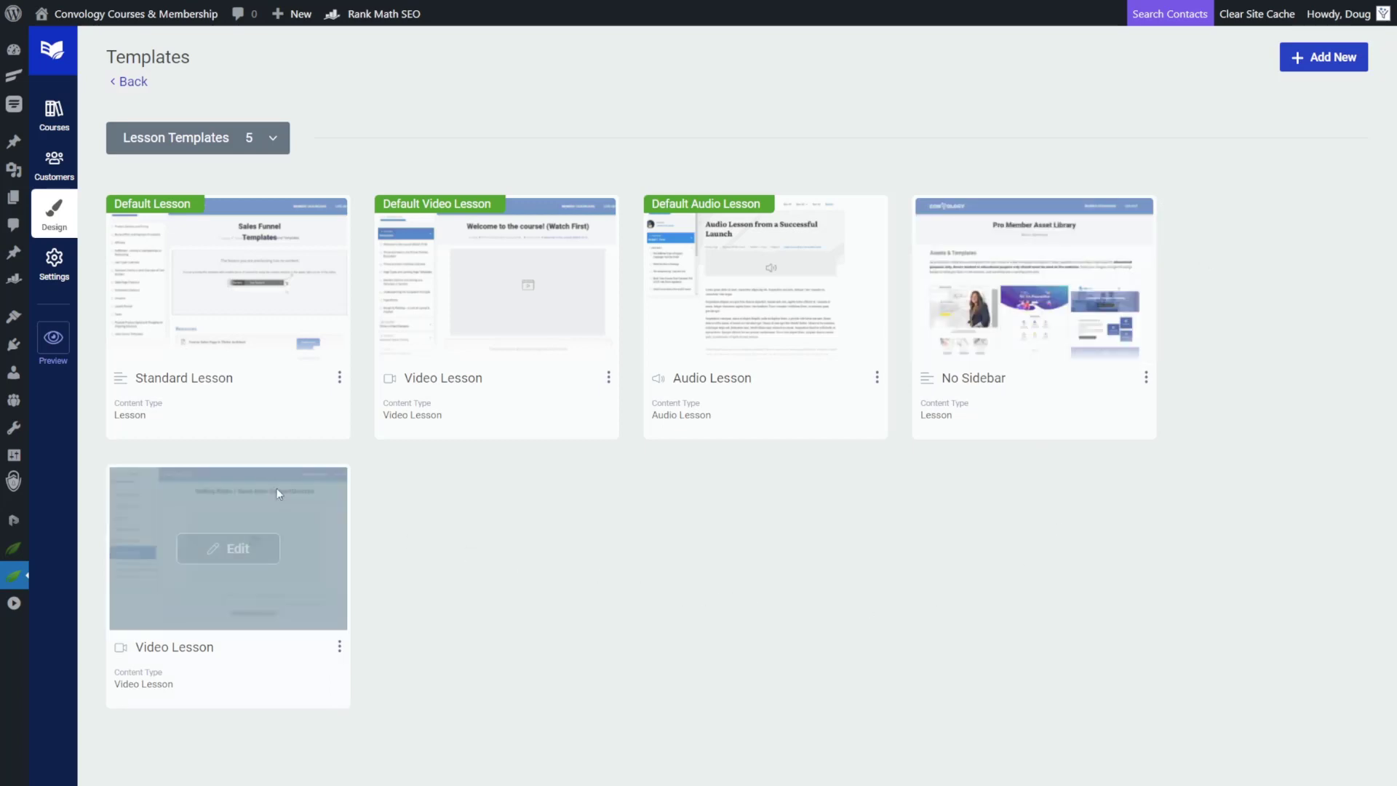
Duplicate the Standard Lesson template and rename the copy 'Members Only Content'
{"action": "left_click", "coordinate": [339, 384]}
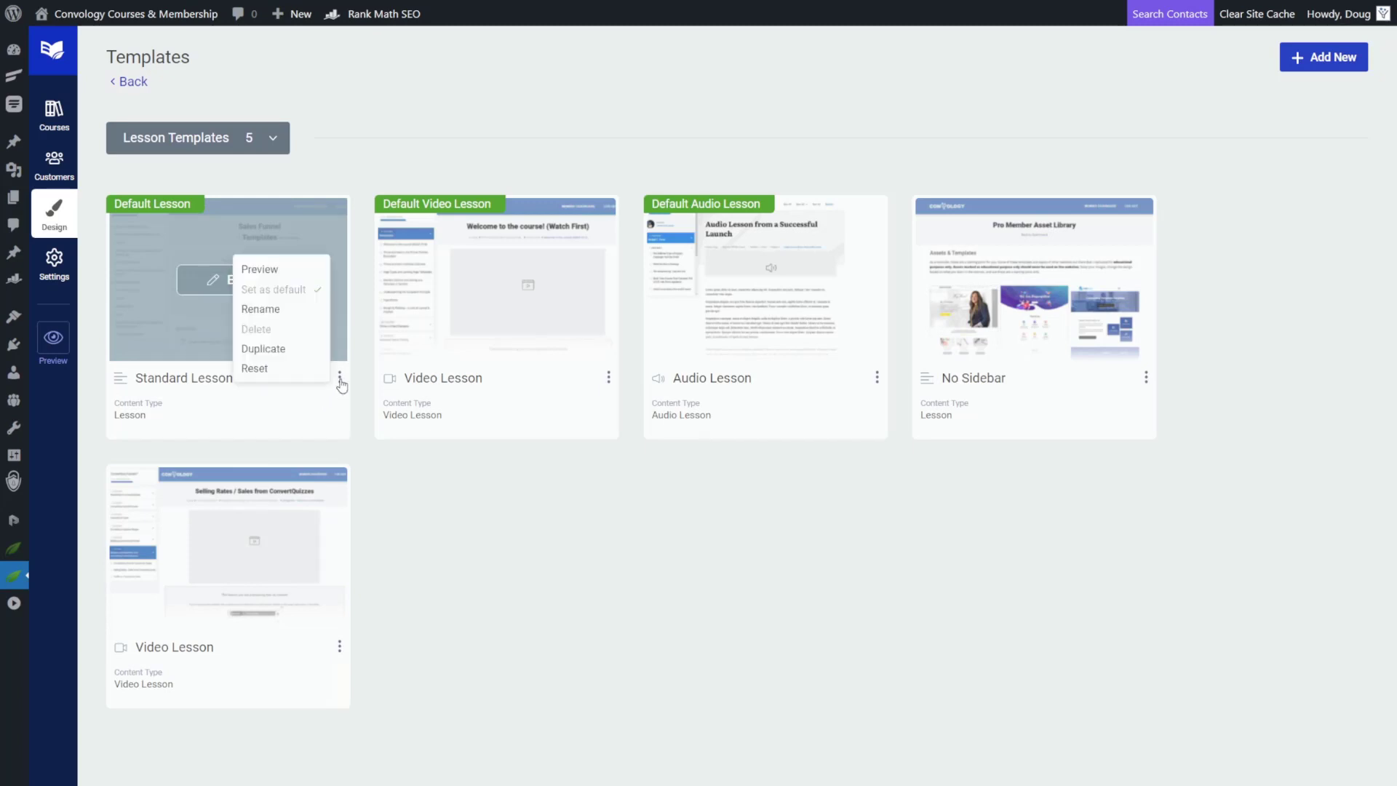
{"action": "left_click", "coordinate": [266, 350]}
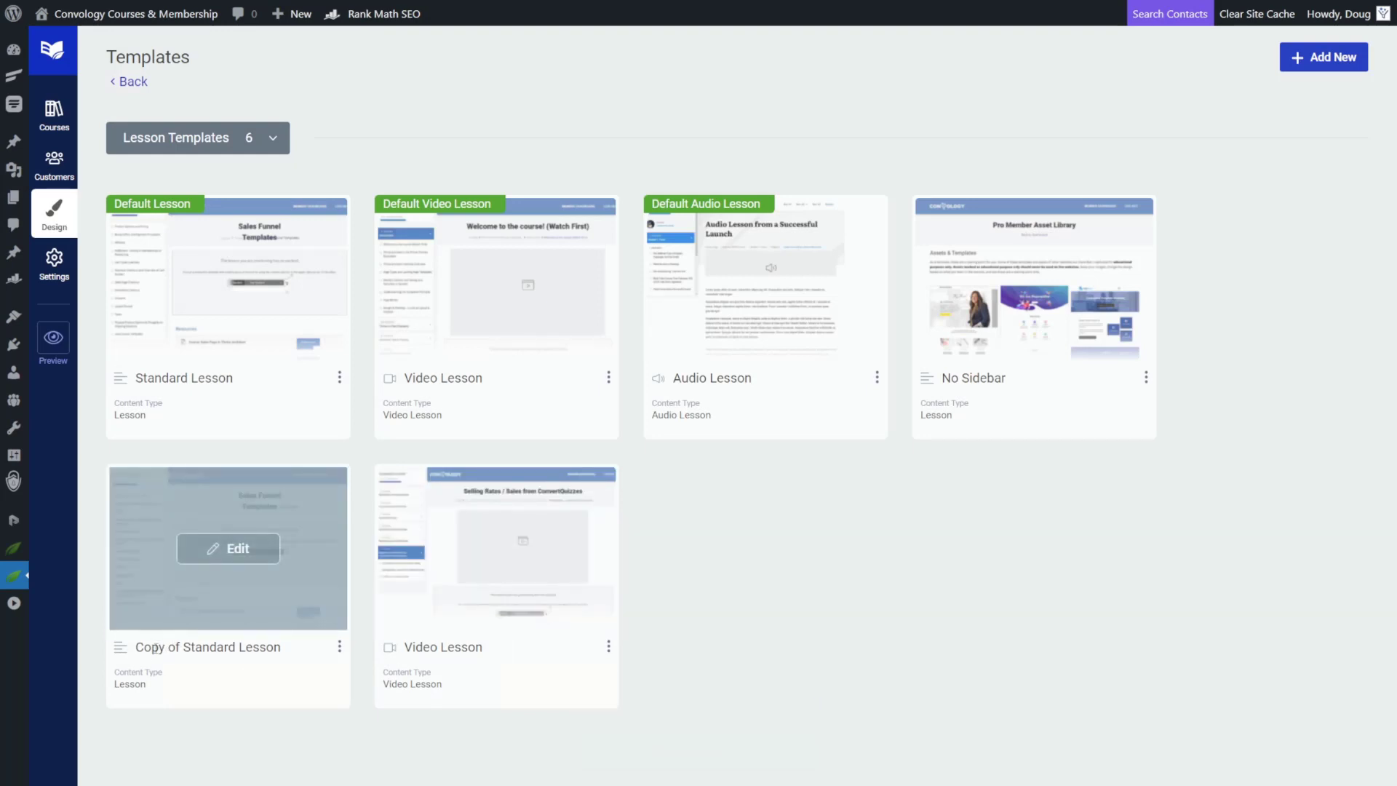
{"action": "left_click", "coordinate": [339, 646]}
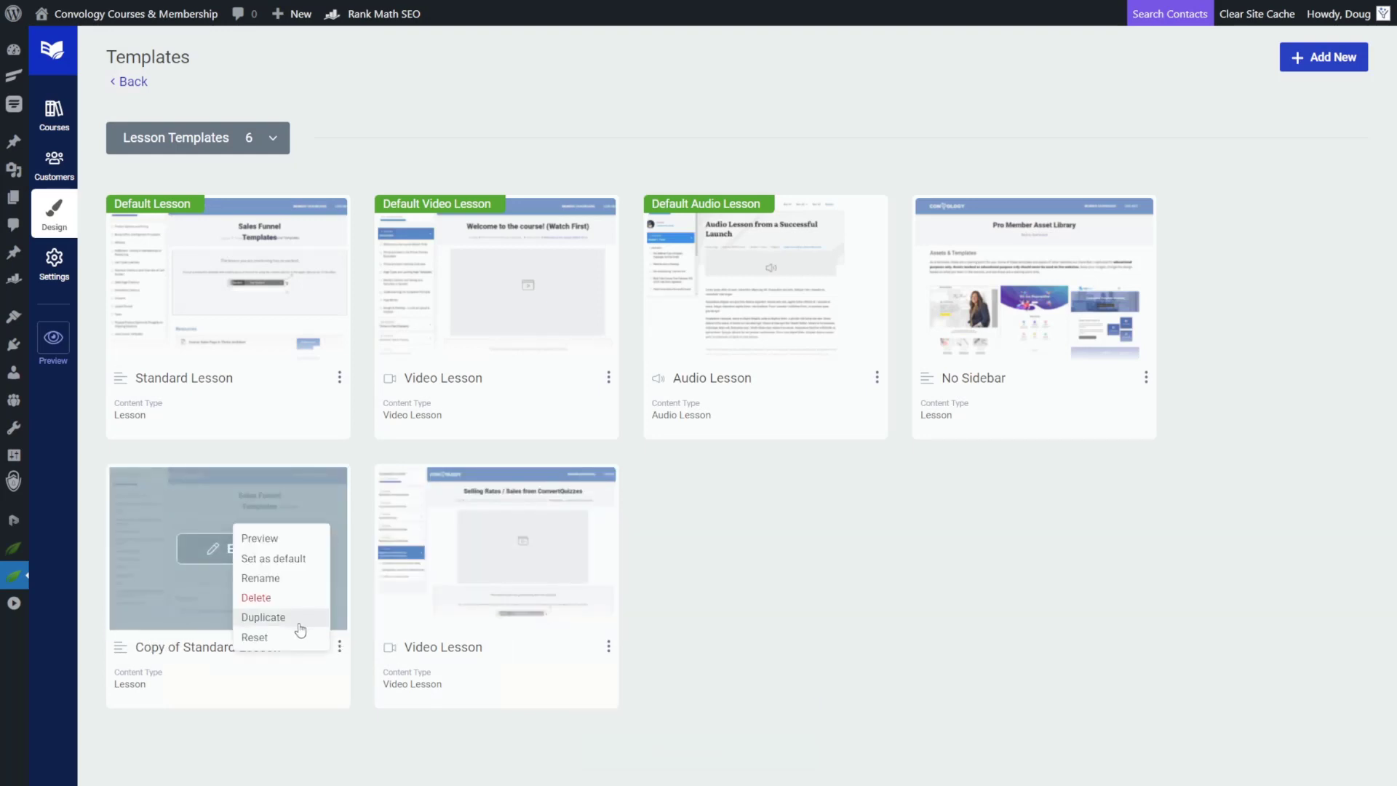
{"action": "left_click", "coordinate": [271, 579]}
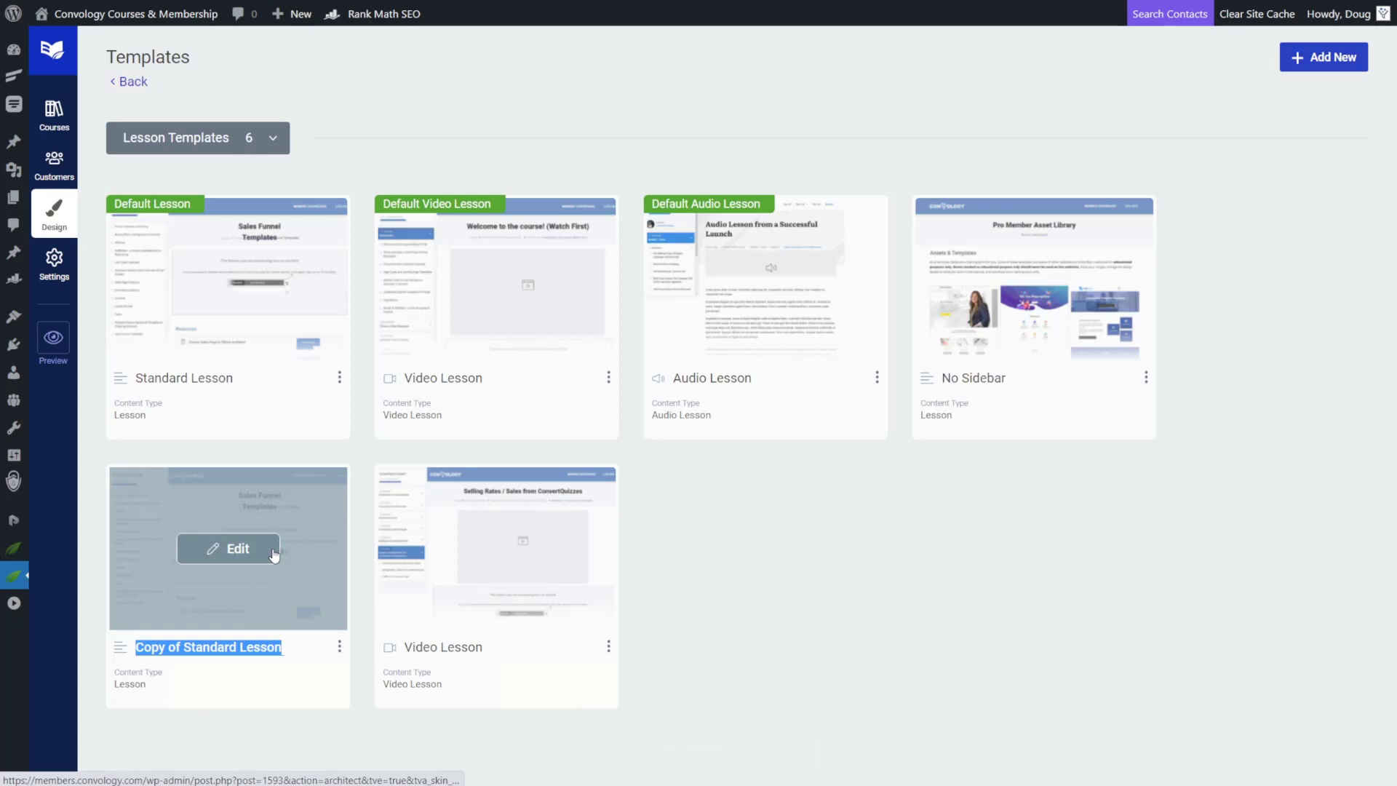
{"action": "type", "text": "Members Only C"}
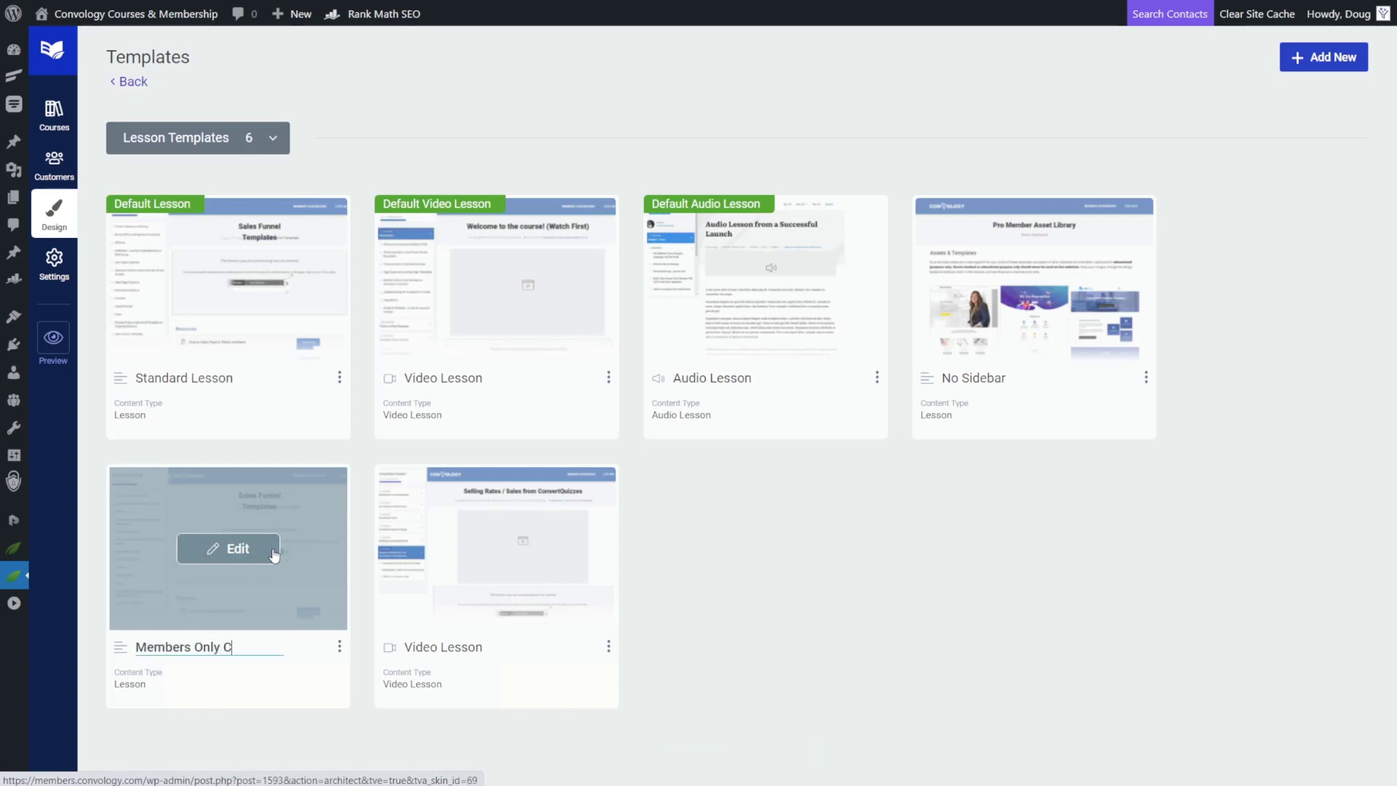
{"action": "type", "text": "ontent"}
{"action": "key", "text": "Return"}
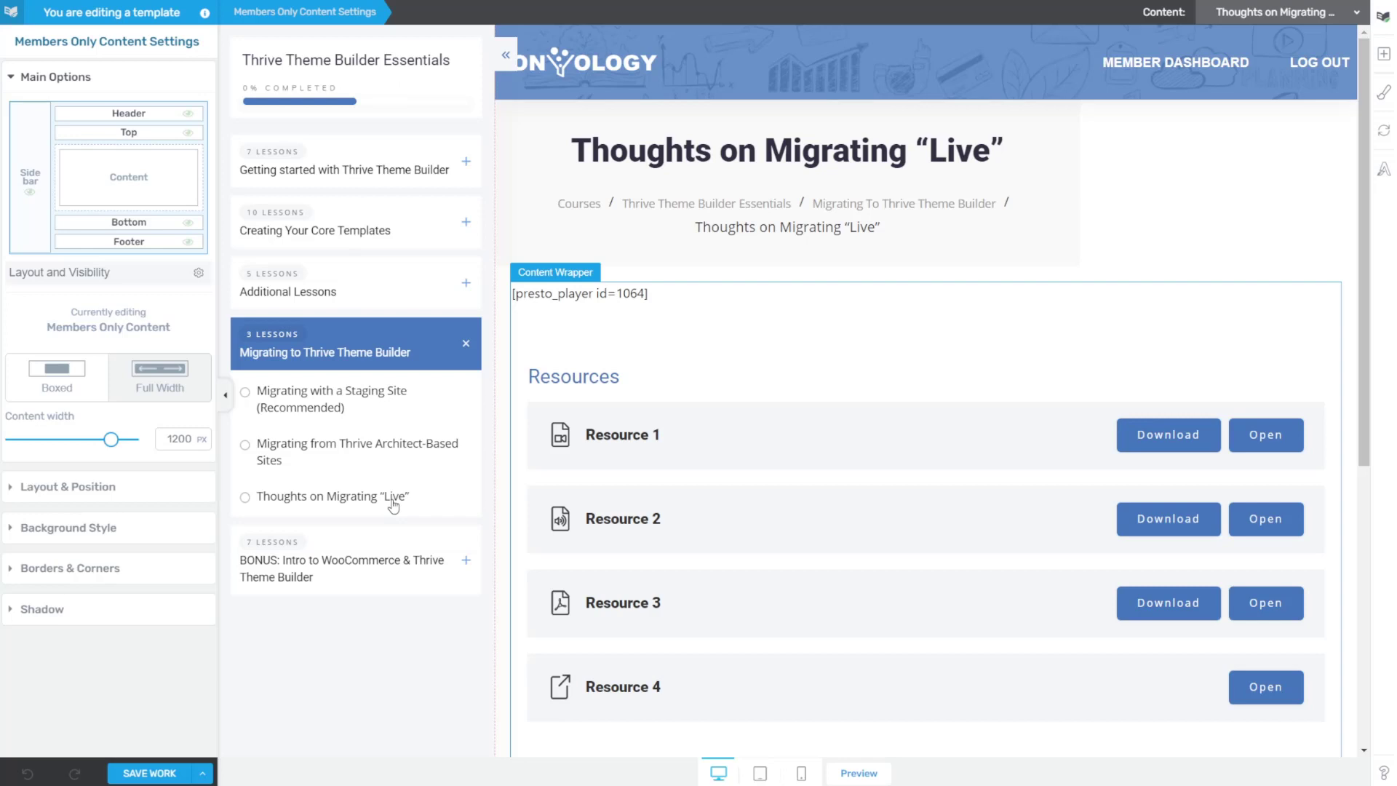
Hide the sidebar and stretch the title background section to full page width
{"action": "left_click", "coordinate": [32, 193]}
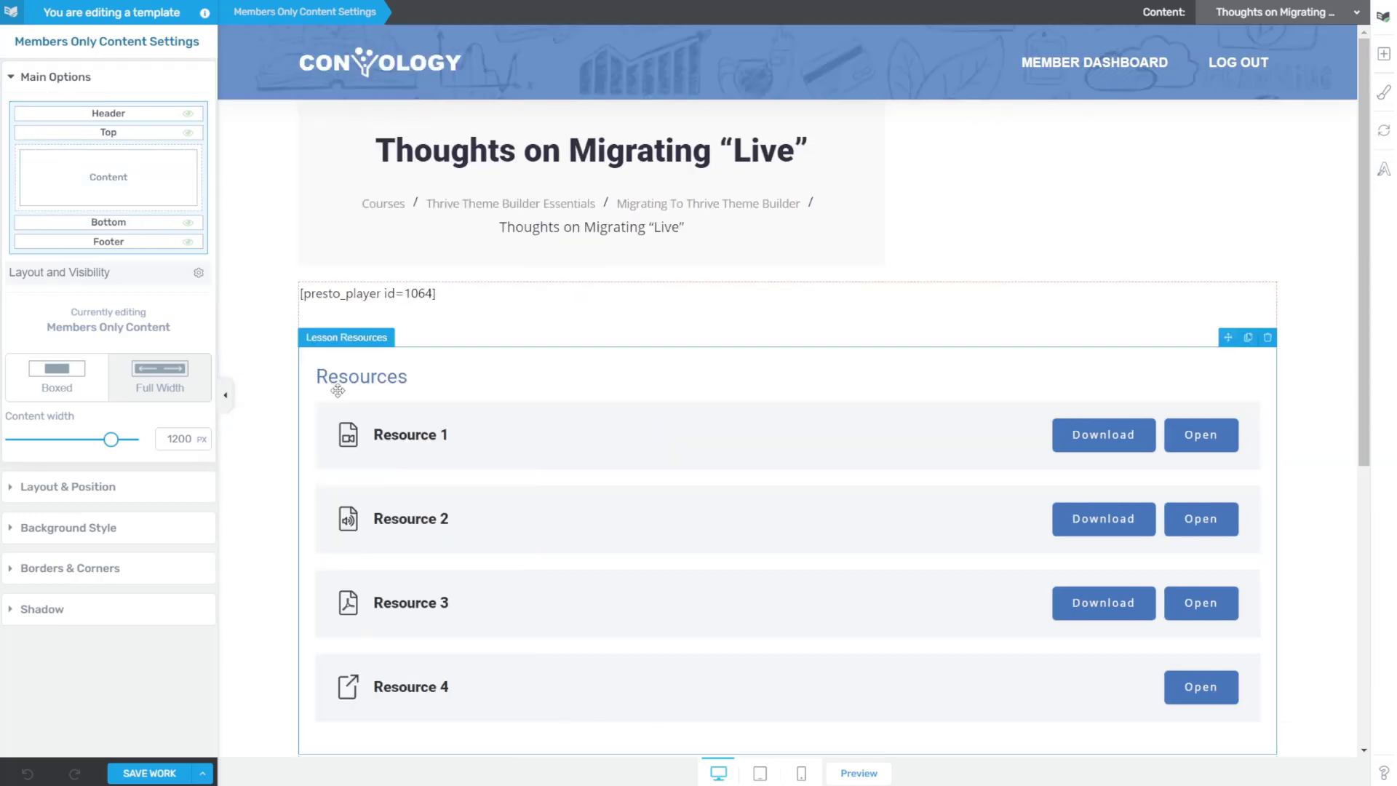
{"action": "left_click", "coordinate": [873, 244]}
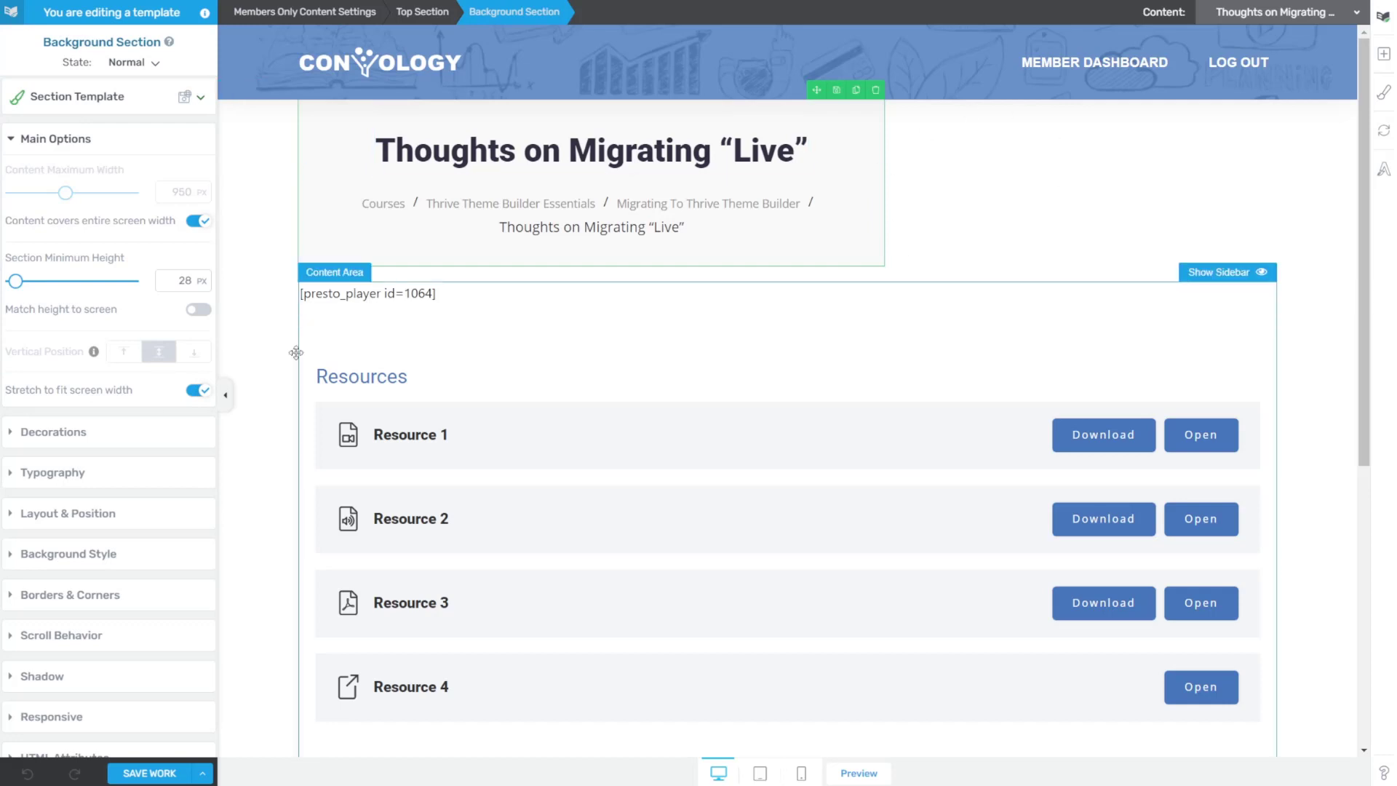
{"action": "left_click", "coordinate": [198, 392]}
{"action": "left_click", "coordinate": [198, 391]}
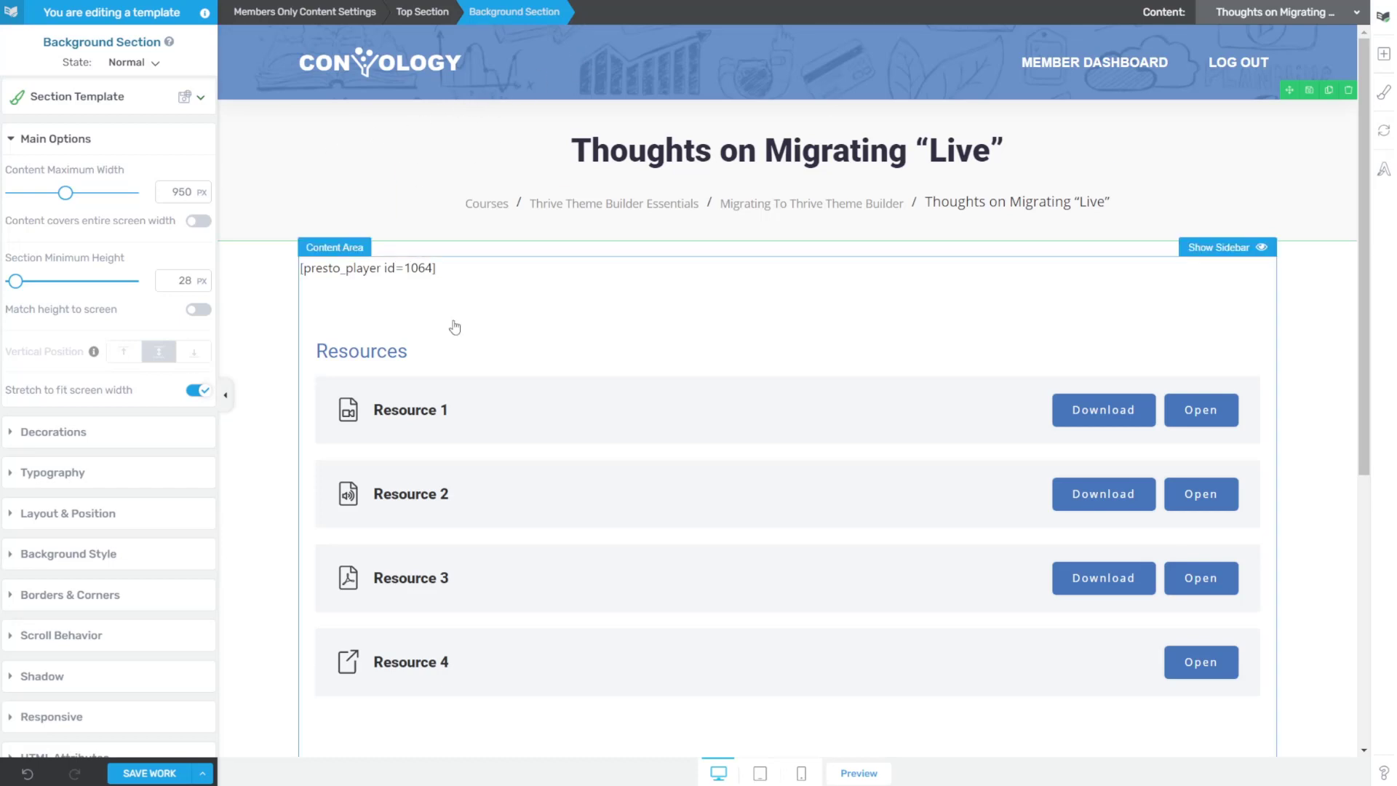
{"action": "scroll", "coordinate": [503, 402], "scroll_direction": "down", "scroll_amount": 5}
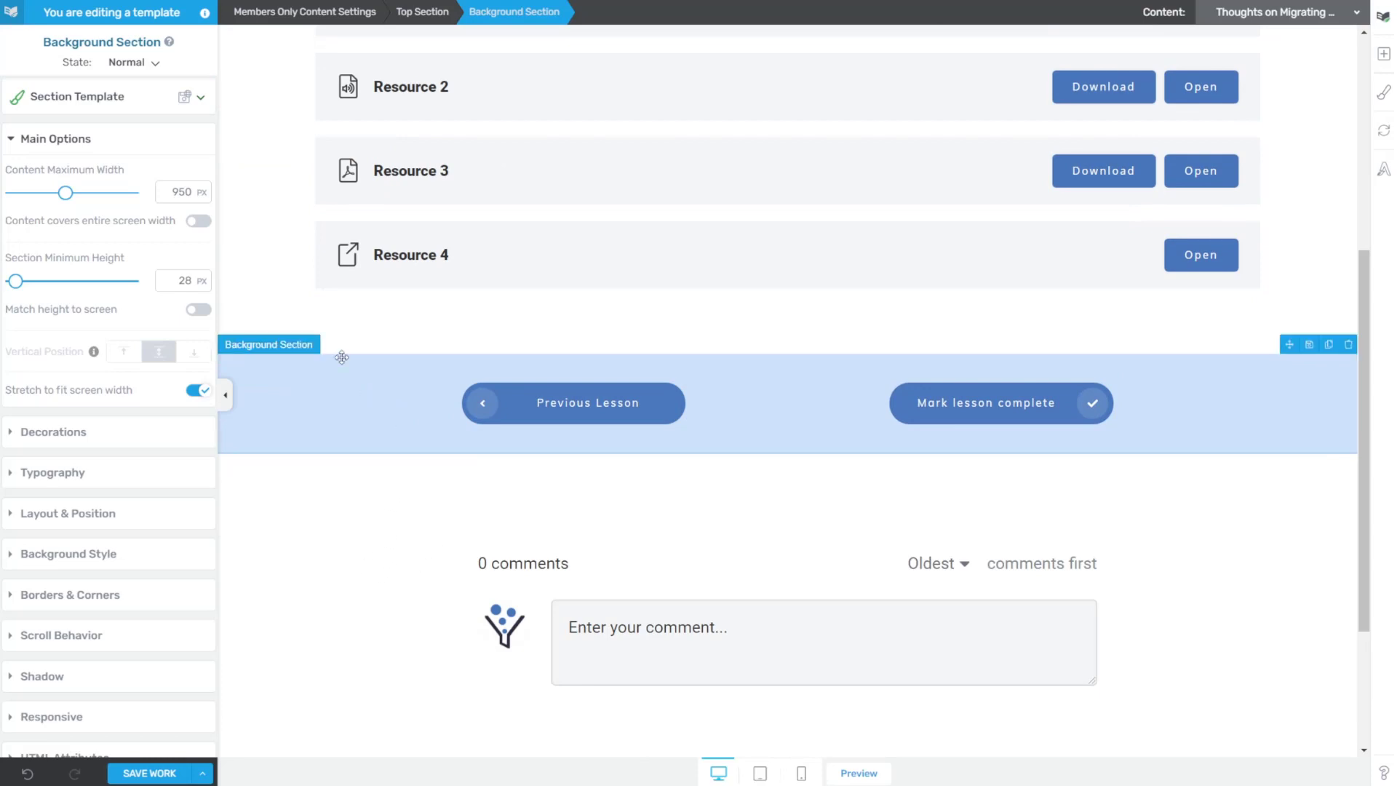
Hide the lesson navigation, comments and breadcrumb areas of the template
{"action": "left_click", "coordinate": [337, 12]}
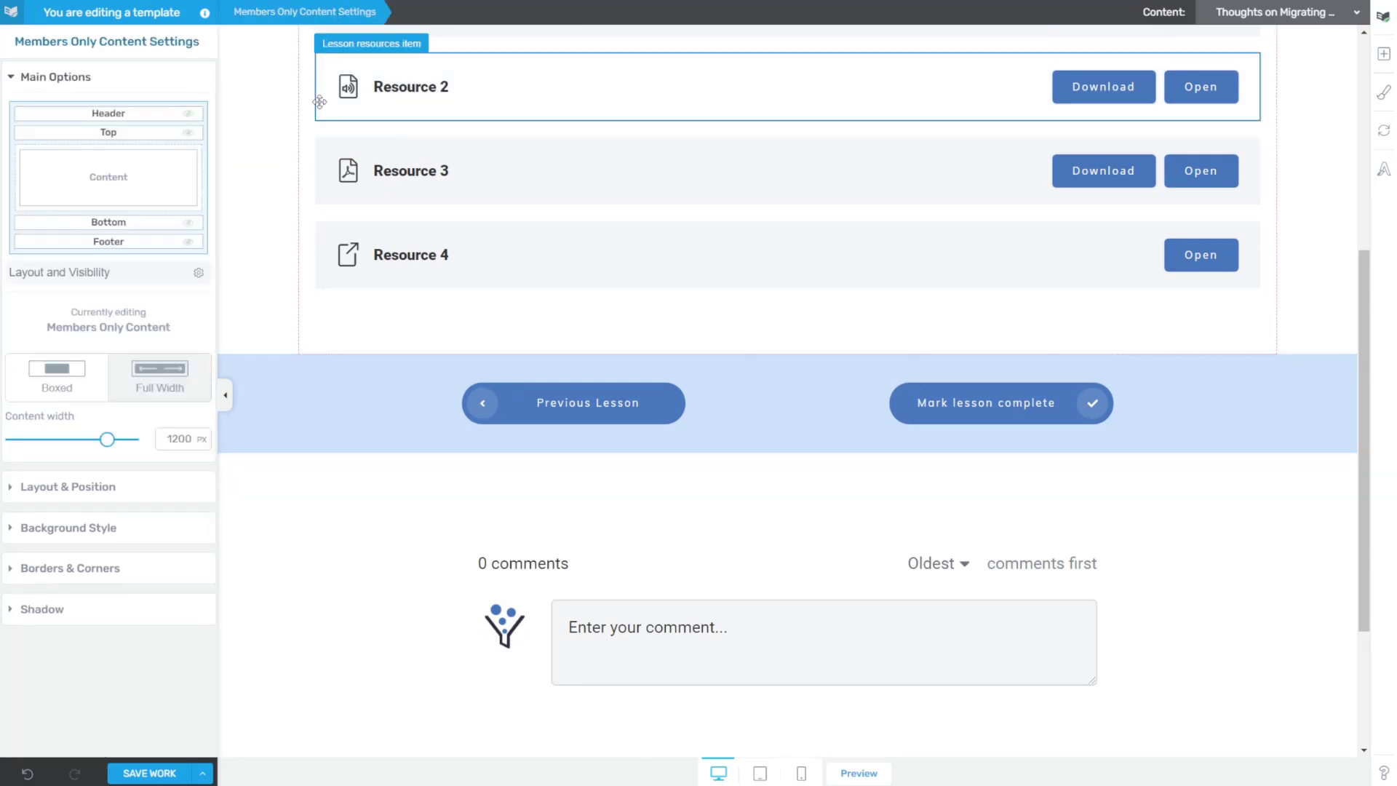
{"action": "left_click", "coordinate": [189, 223]}
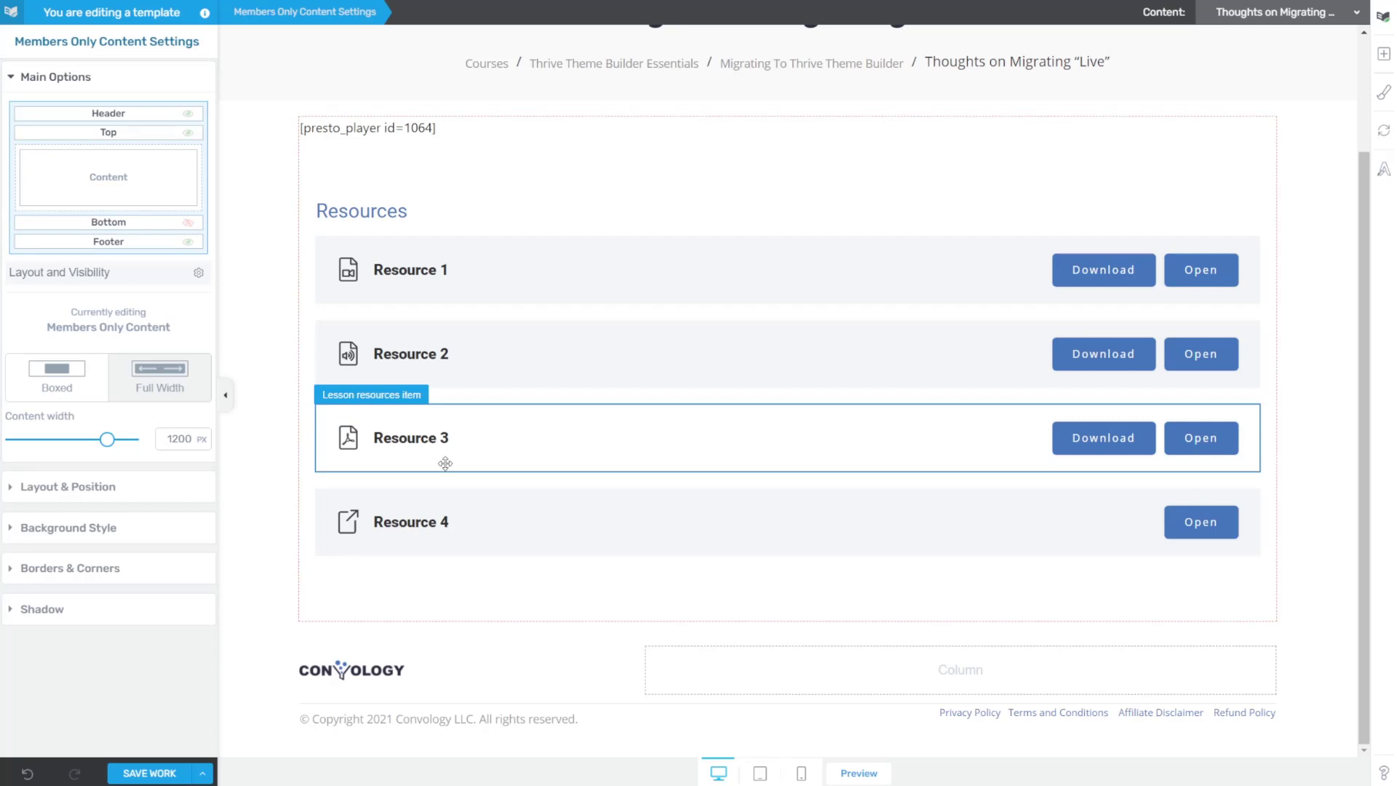
{"action": "scroll", "coordinate": [489, 390], "scroll_direction": "up", "scroll_amount": 2}
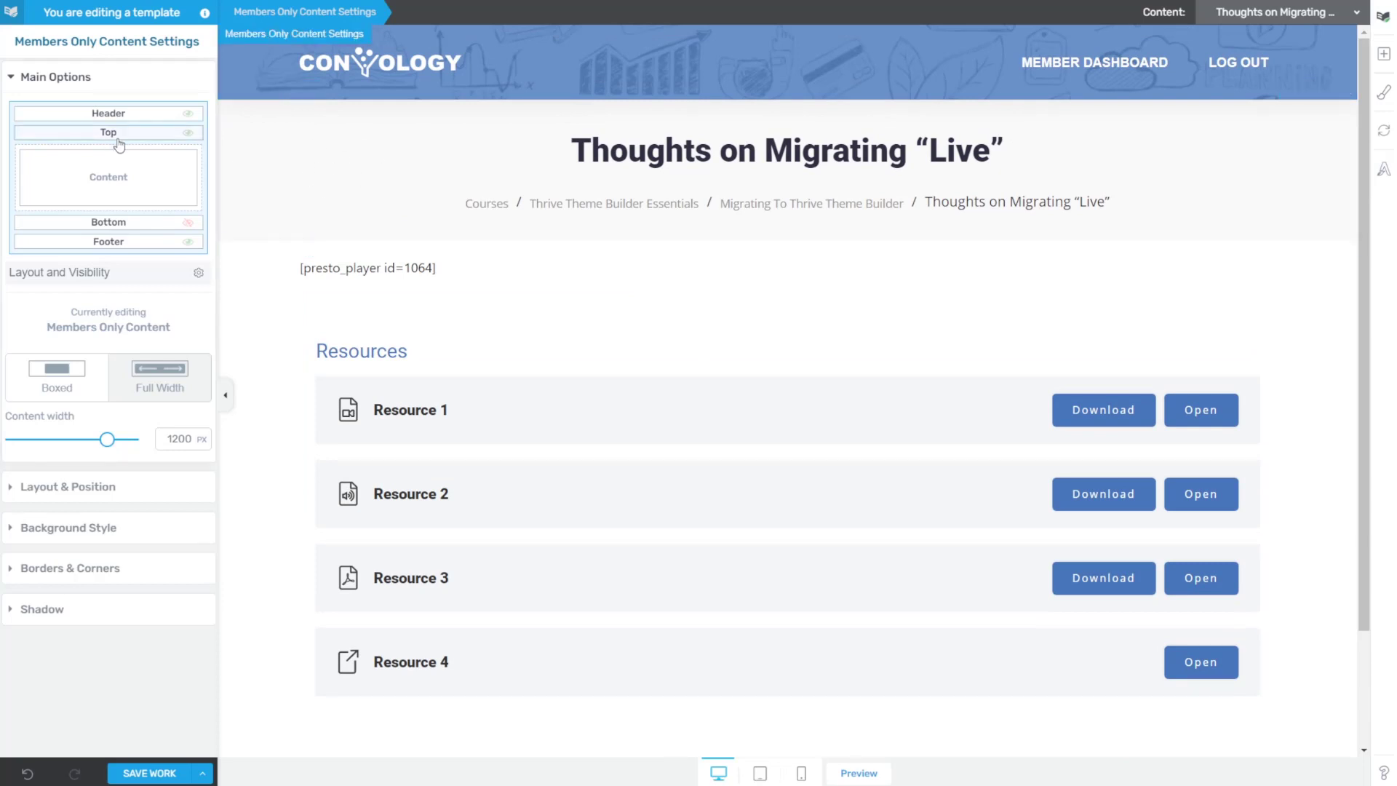
{"action": "left_click", "coordinate": [1161, 195]}
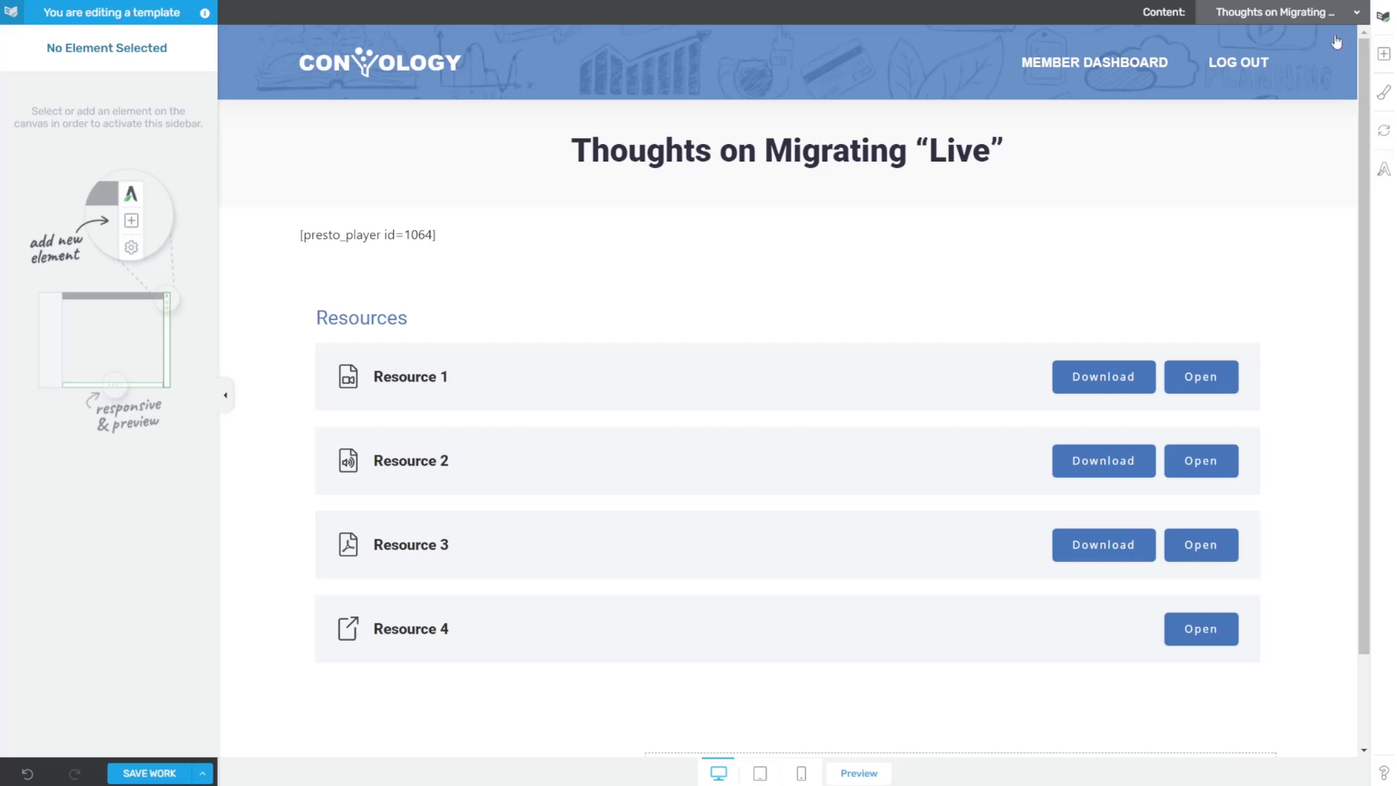
Check the lesson title's dynamic text source, then save the template
{"action": "triple_click", "coordinate": [630, 172]}
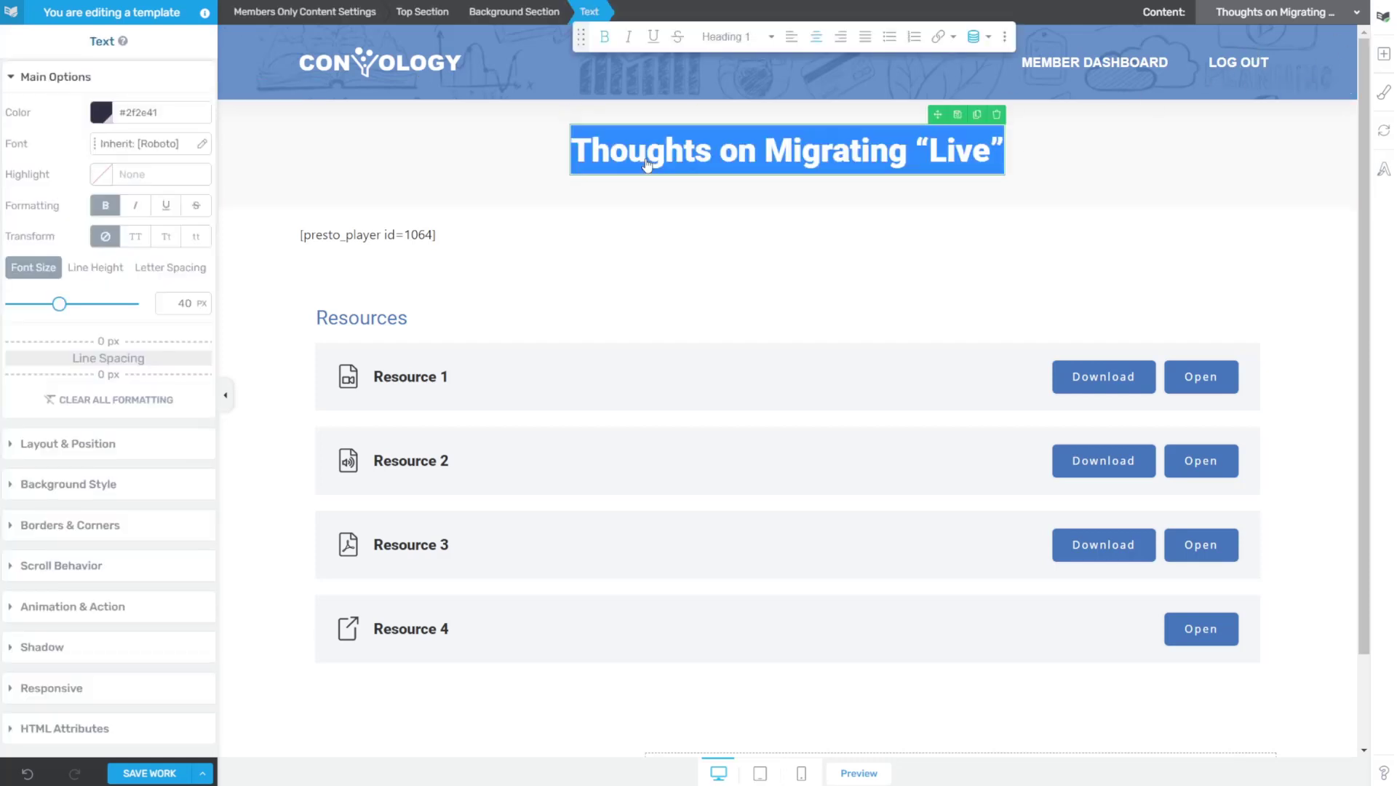
{"action": "left_click", "coordinate": [983, 40]}
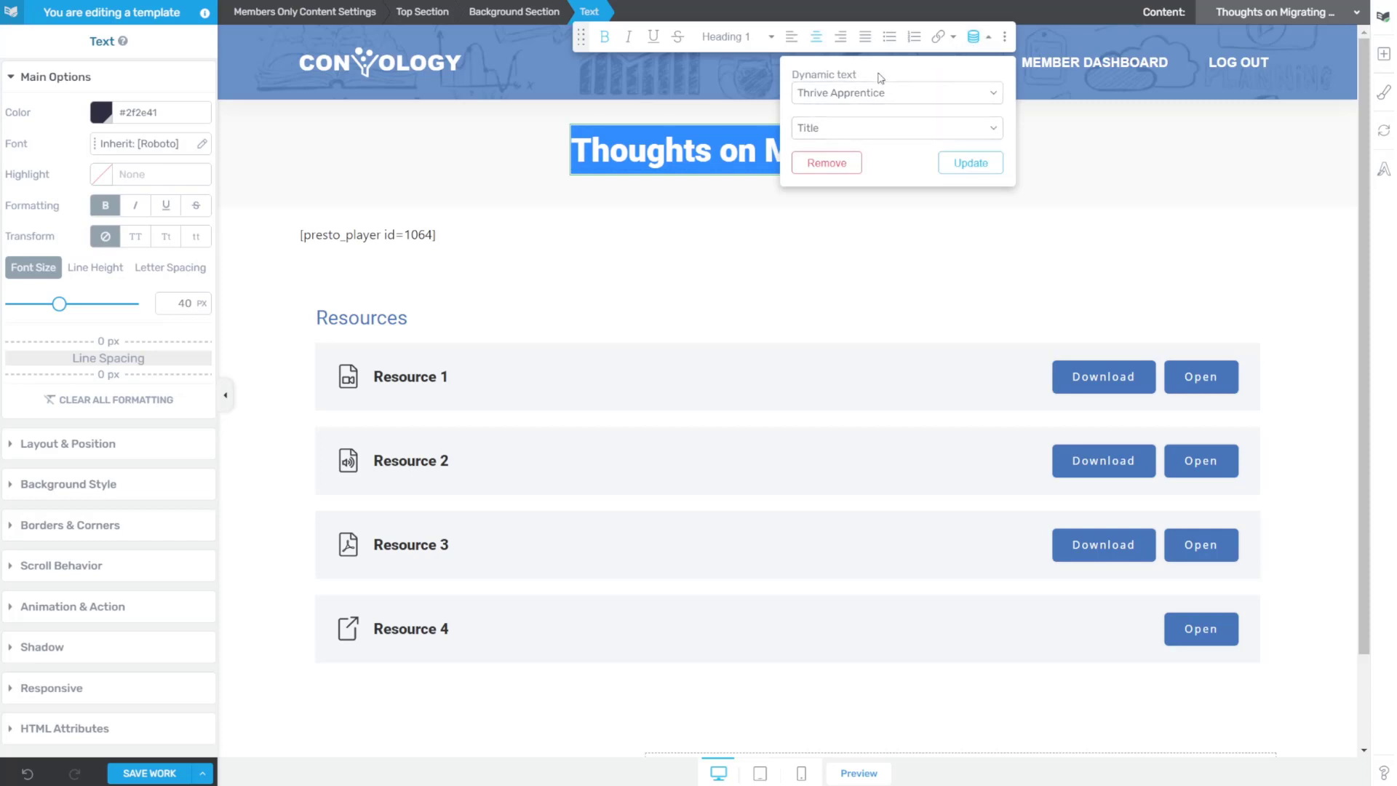
{"action": "left_click", "coordinate": [859, 182]}
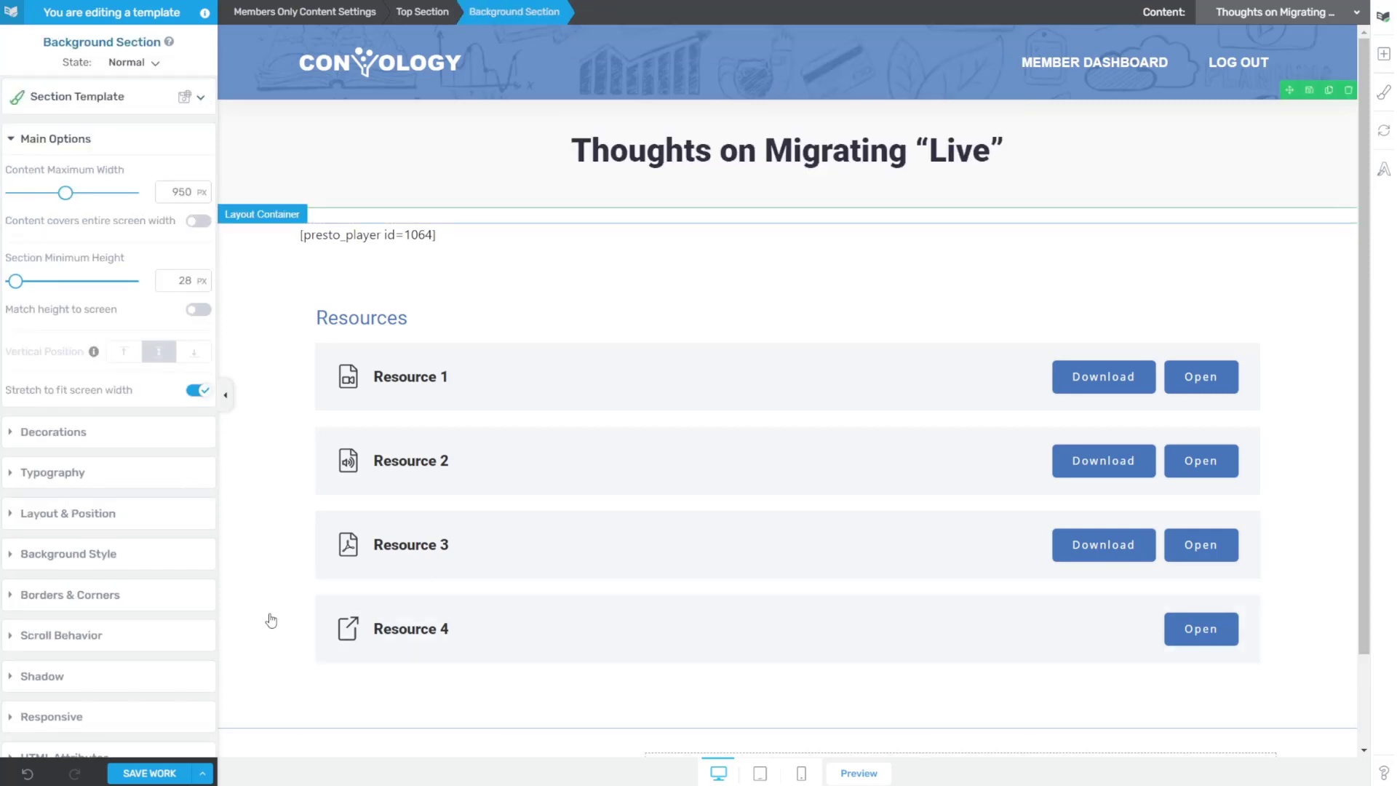
{"action": "left_click", "coordinate": [170, 767]}
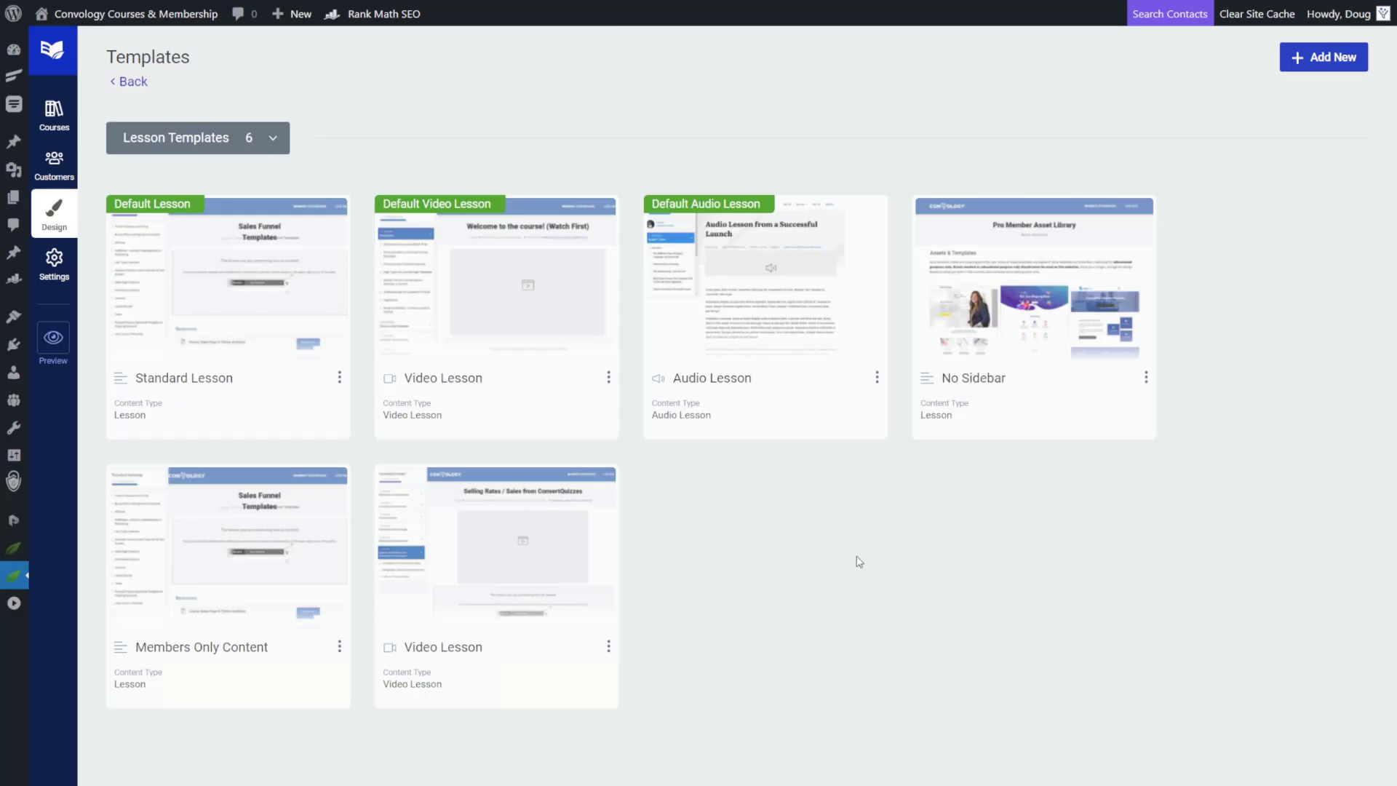
Go to Courses > All courses to view the three course cards
{"action": "mouse_move", "coordinate": [275, 614]}
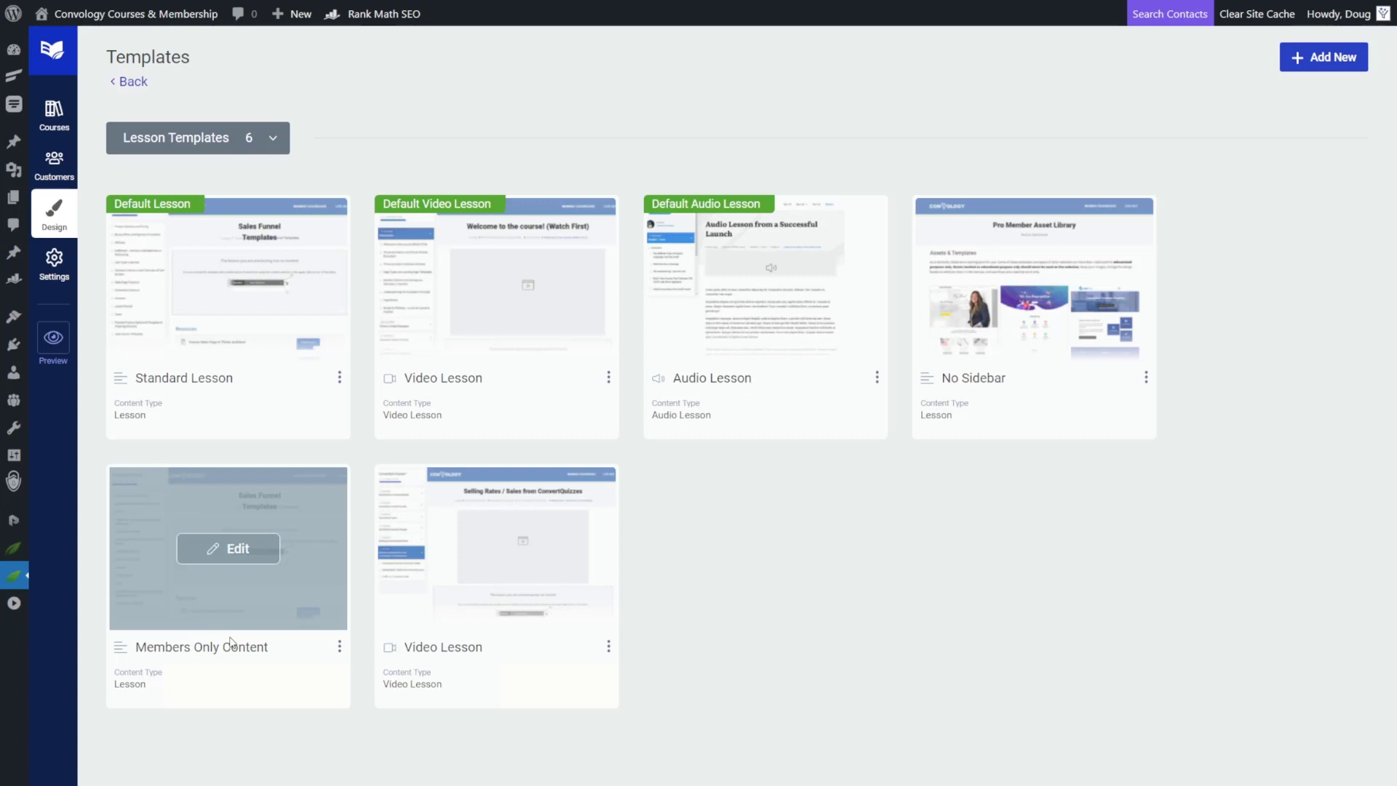
{"action": "mouse_move", "coordinate": [610, 589]}
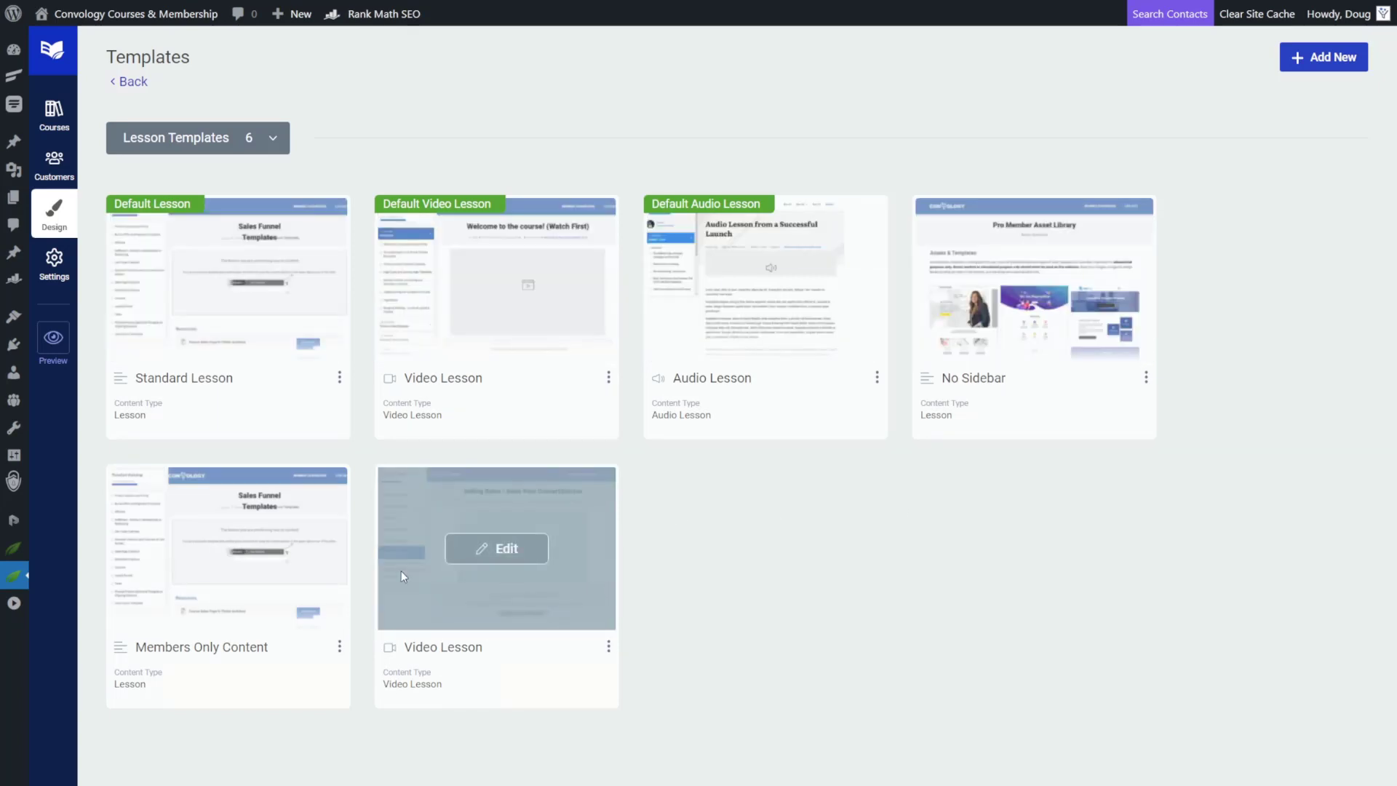
{"action": "mouse_move", "coordinate": [251, 575]}
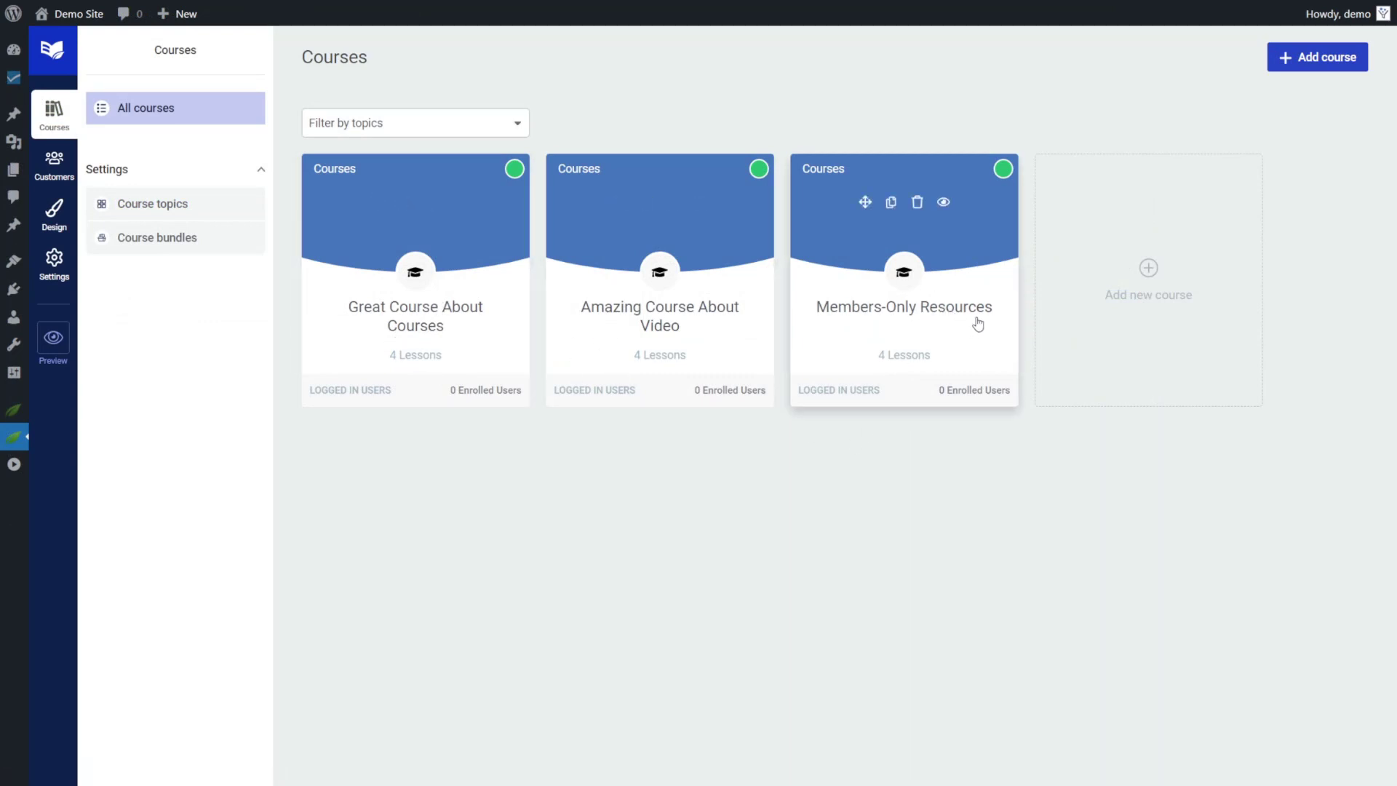
Set the Members-Only Resources course URL slug to member-resources and go to course topics
{"action": "left_click", "coordinate": [946, 280]}
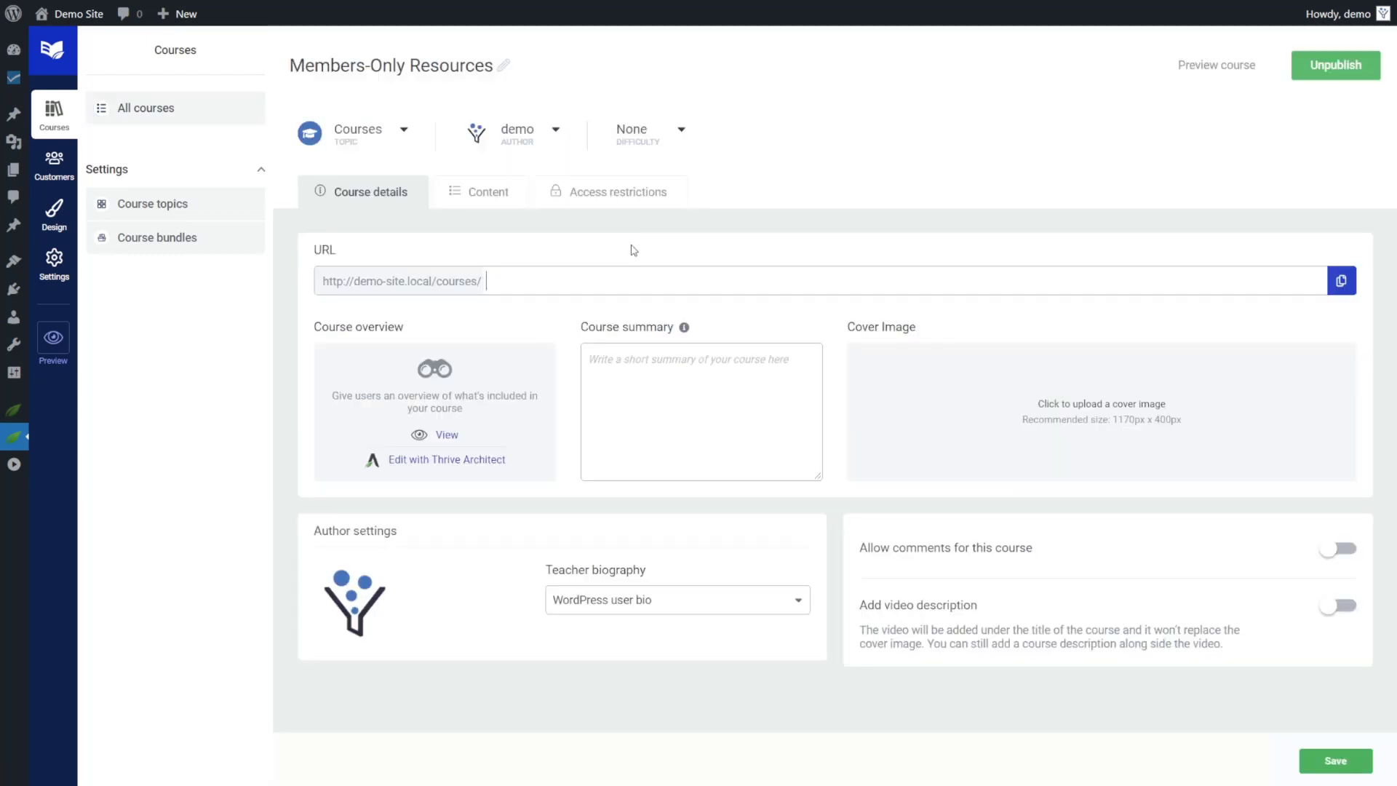
{"action": "type", "text": "member resources"}
{"action": "key", "text": "Return"}
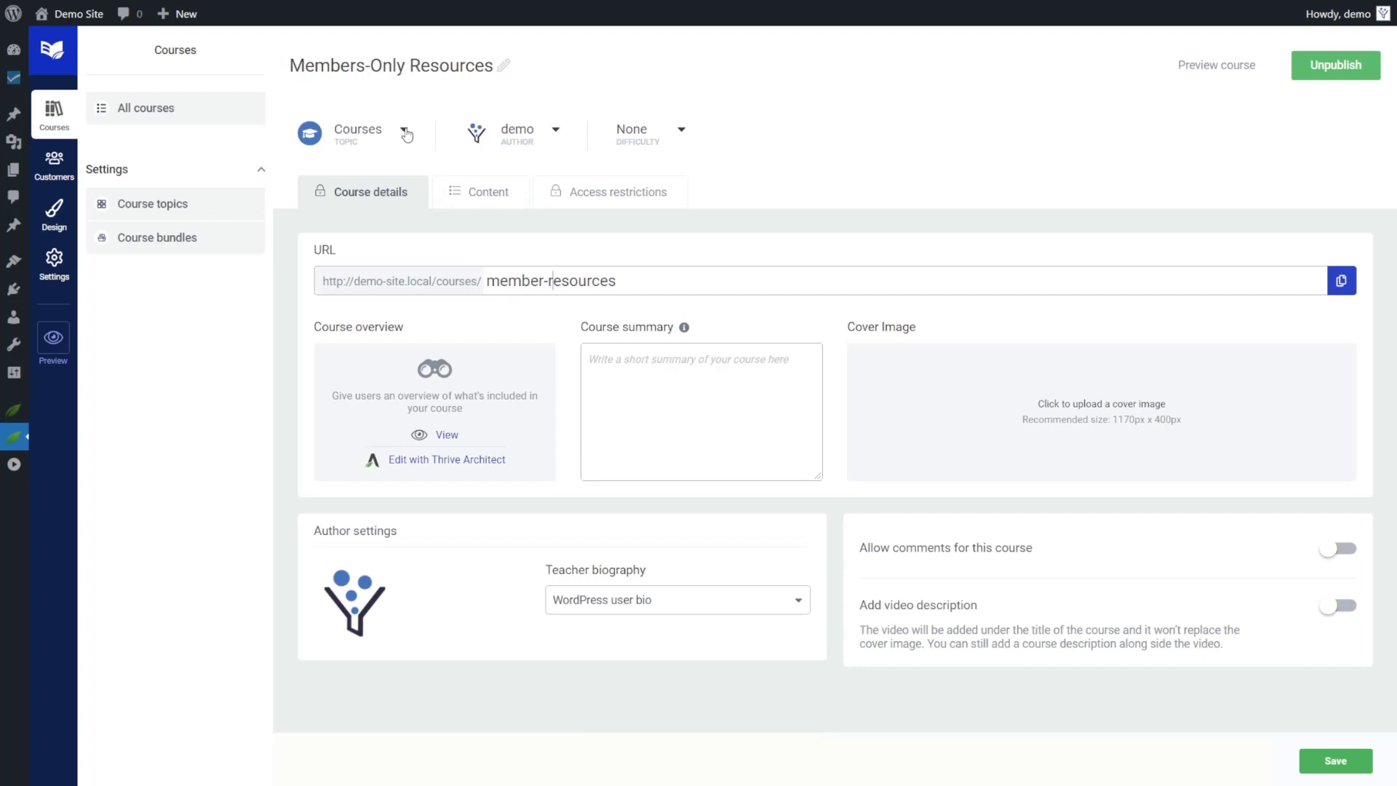
{"action": "left_click", "coordinate": [406, 134]}
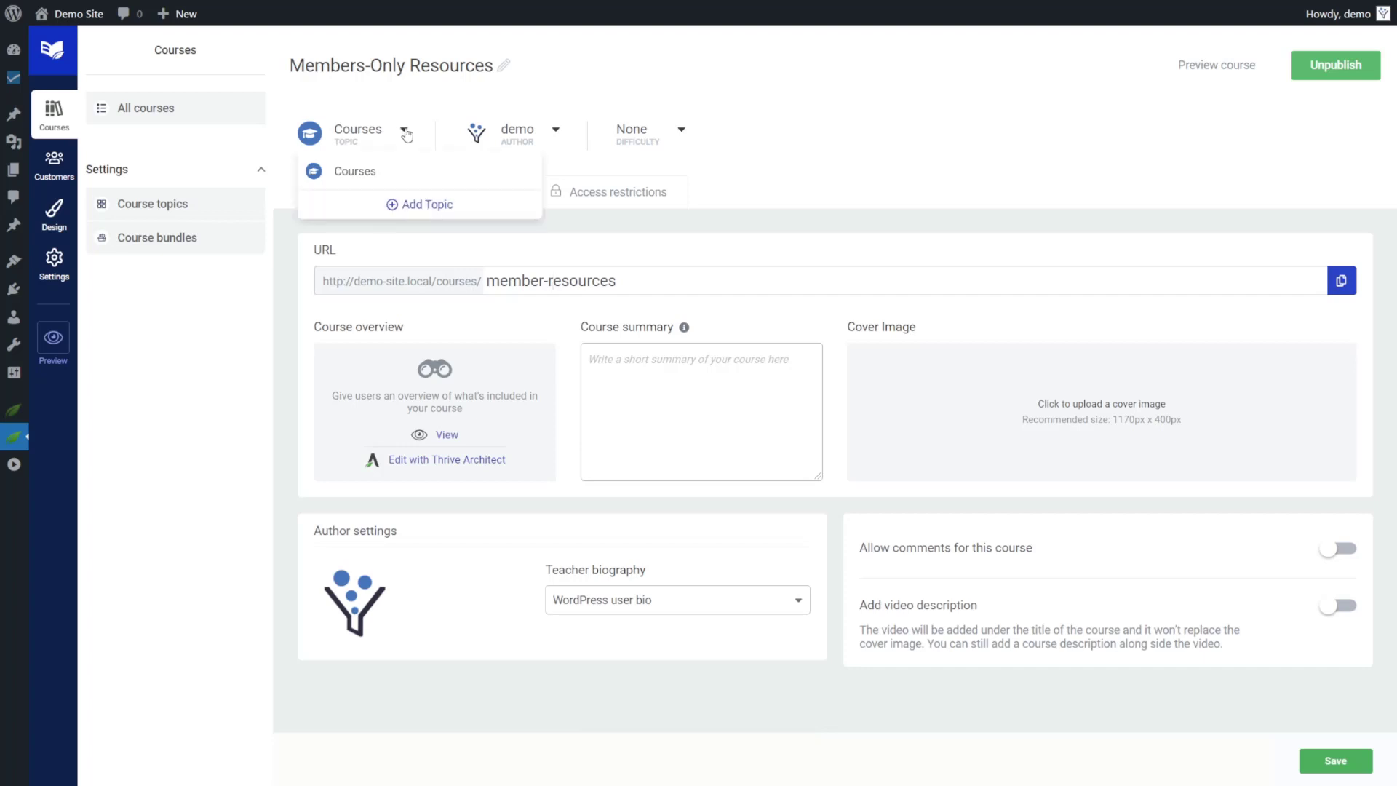
{"action": "left_click", "coordinate": [421, 207]}
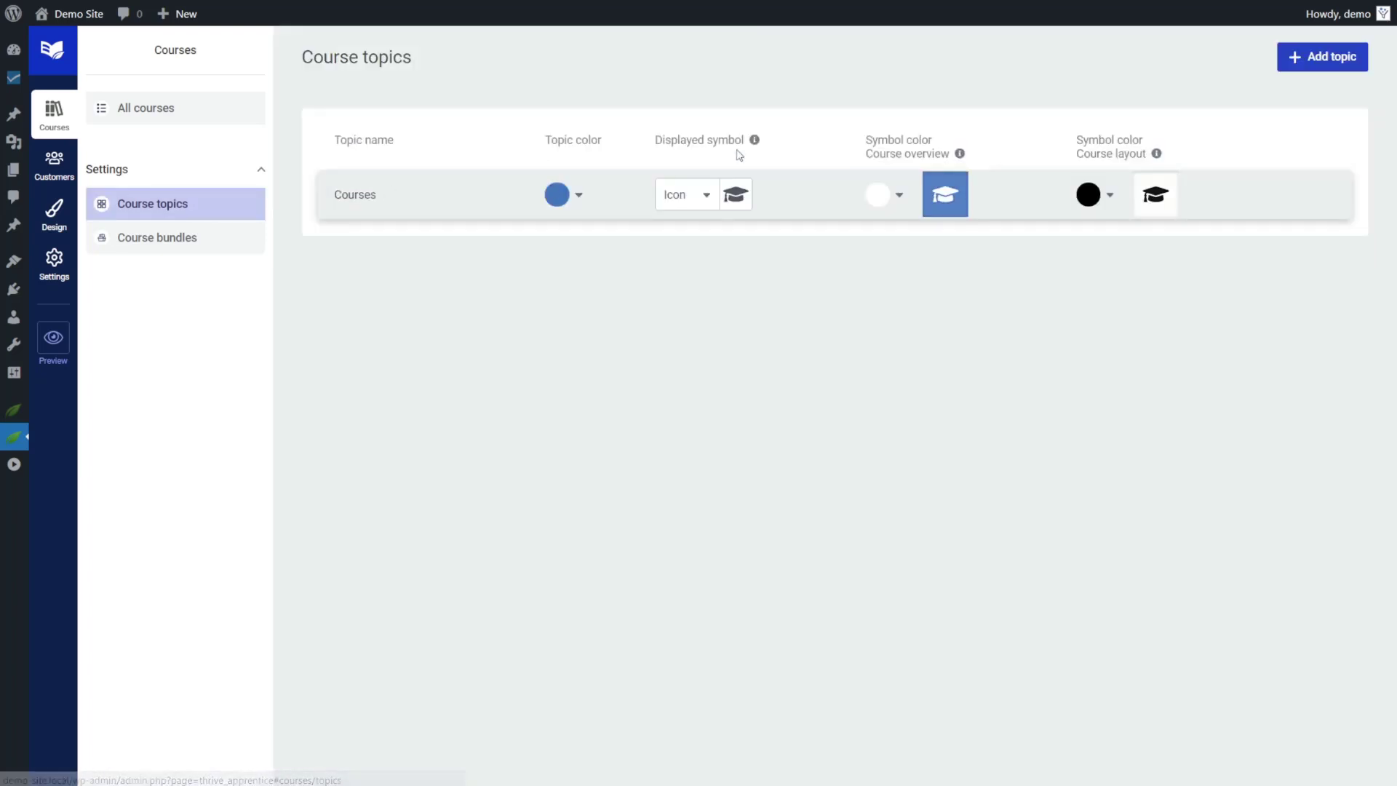
Add a new course topic named 'Members Only Resources'
{"action": "left_click", "coordinate": [1323, 61]}
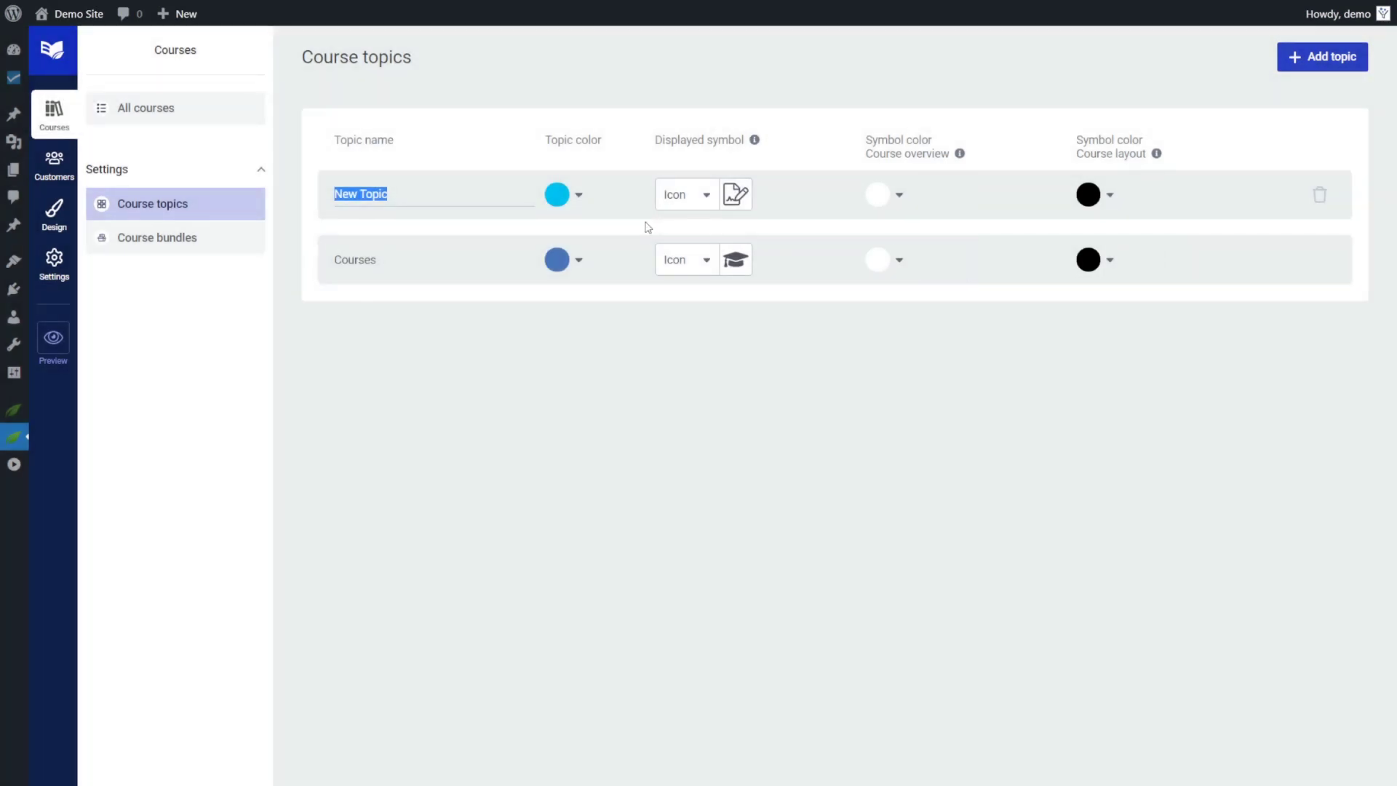
{"action": "type", "text": "Members Only Resources"}
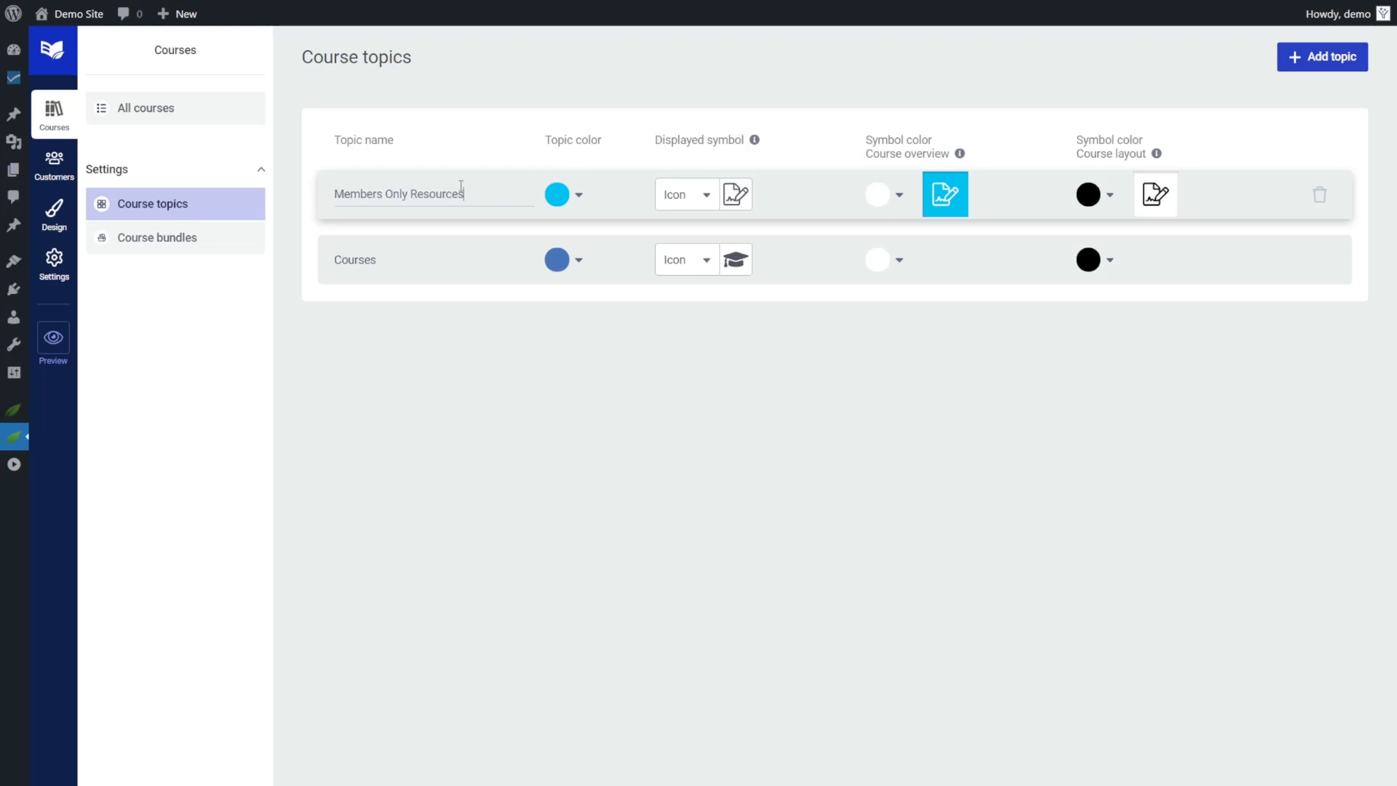
{"action": "key", "text": "Return"}
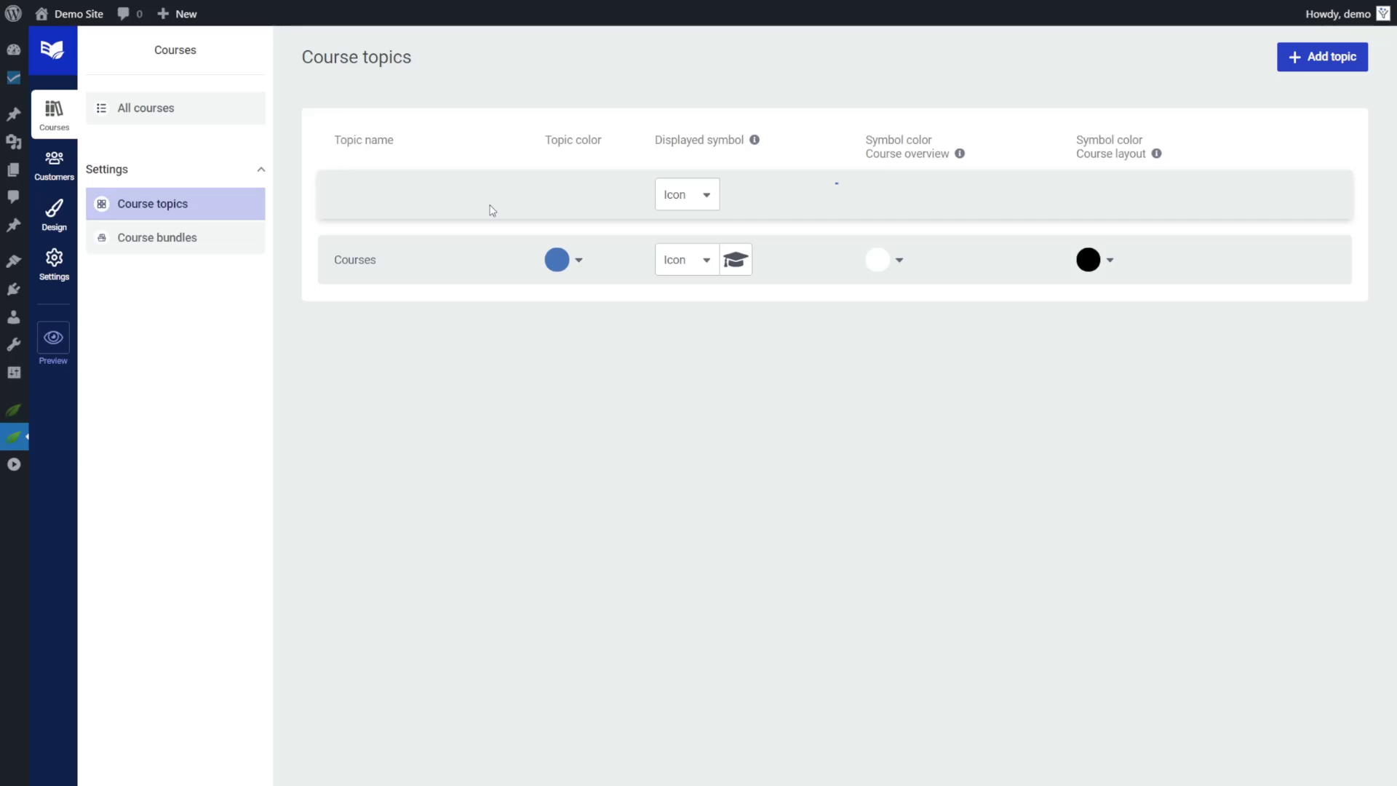
Give the new topic the dark colour #2e3e41 and return to the course list
{"action": "left_click", "coordinate": [579, 195]}
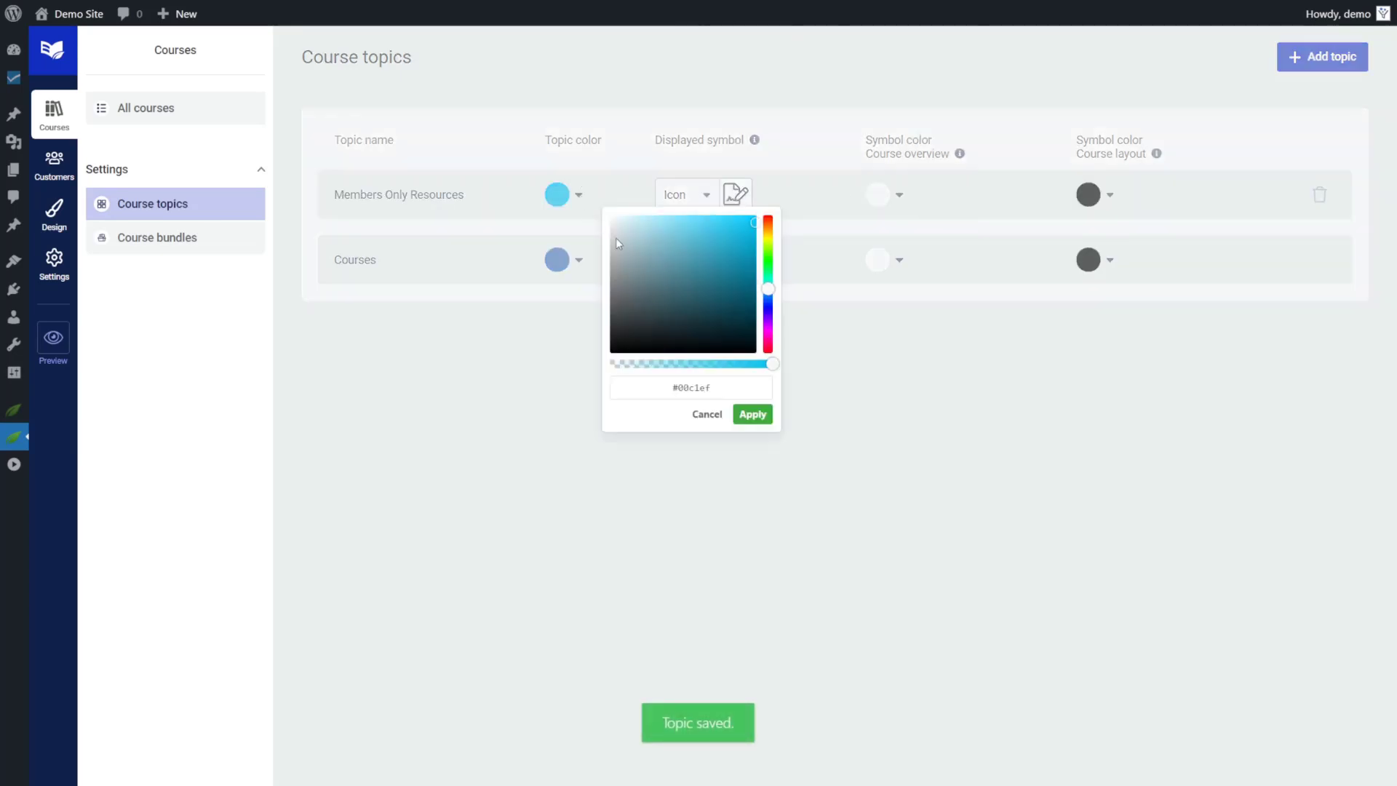
{"action": "left_click", "coordinate": [650, 288]}
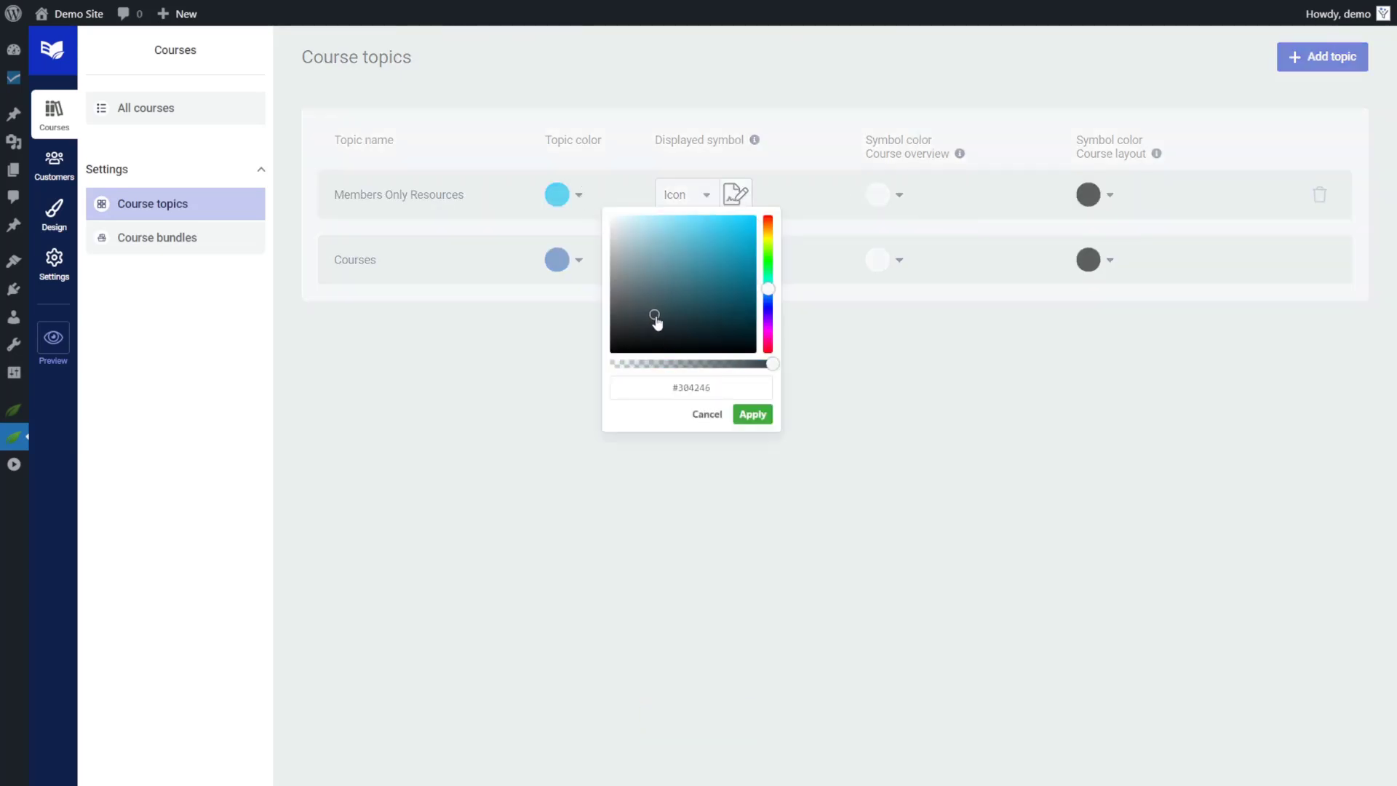
{"action": "left_click", "coordinate": [652, 317]}
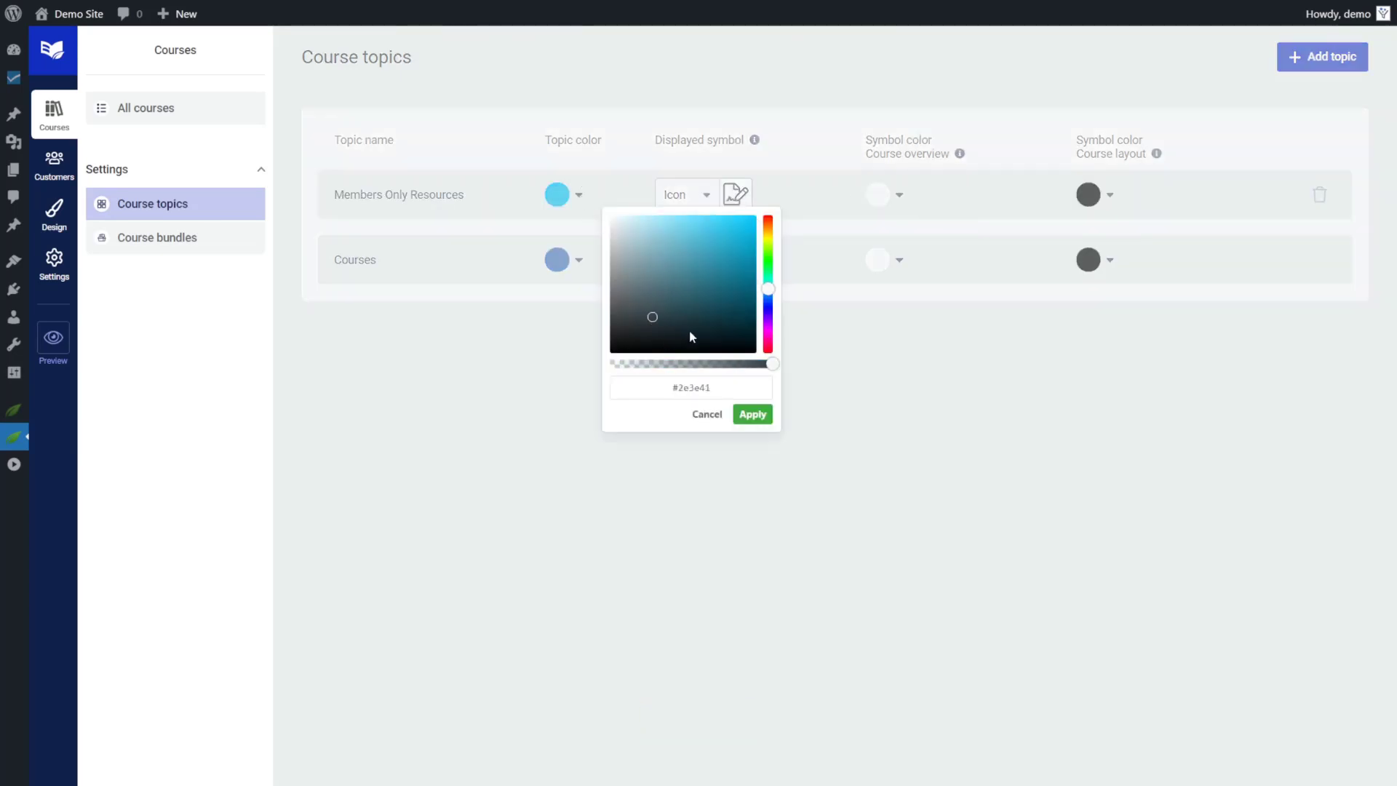
{"action": "left_click", "coordinate": [752, 414]}
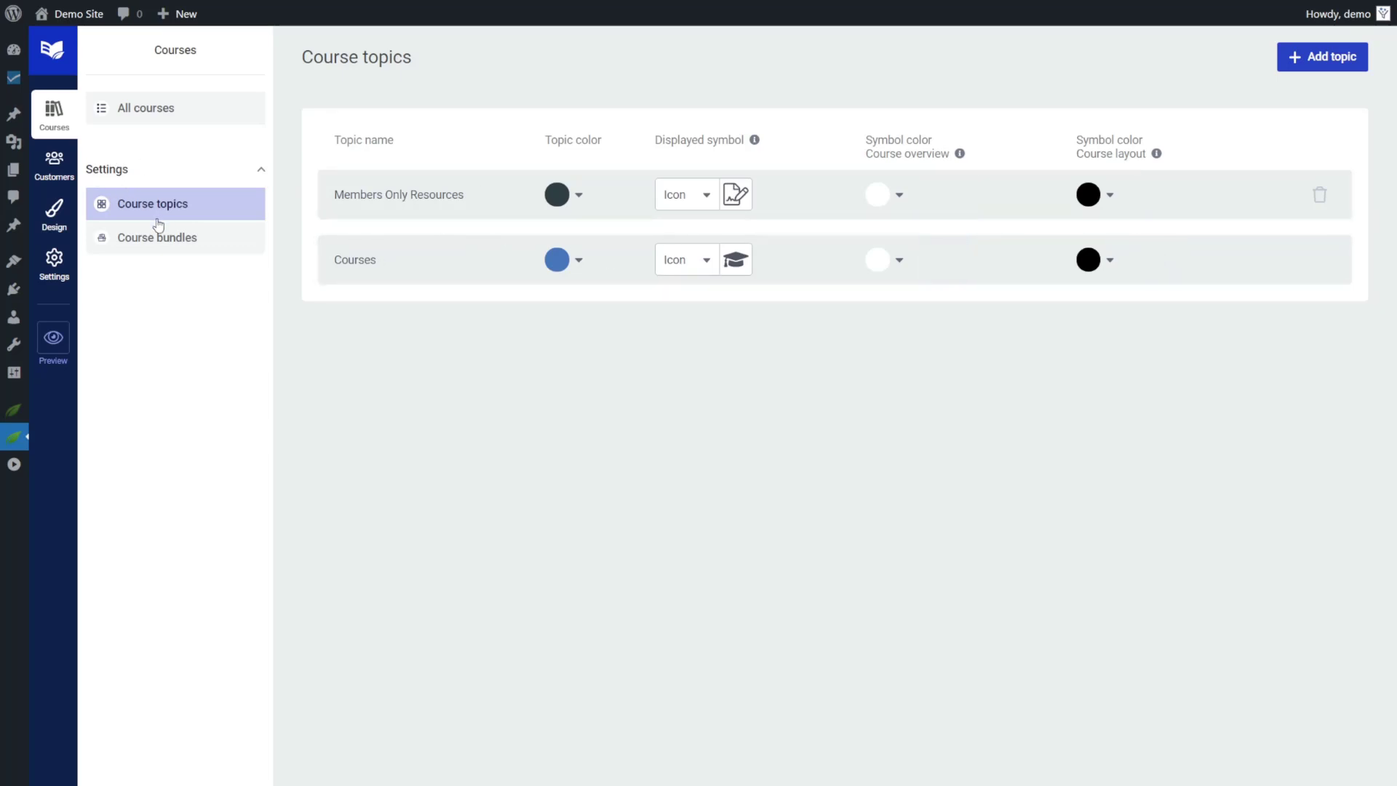
{"action": "left_click", "coordinate": [67, 133]}
Open the Members-Only Resources course and set its topic to Members Only Resources
{"action": "left_click", "coordinate": [923, 314]}
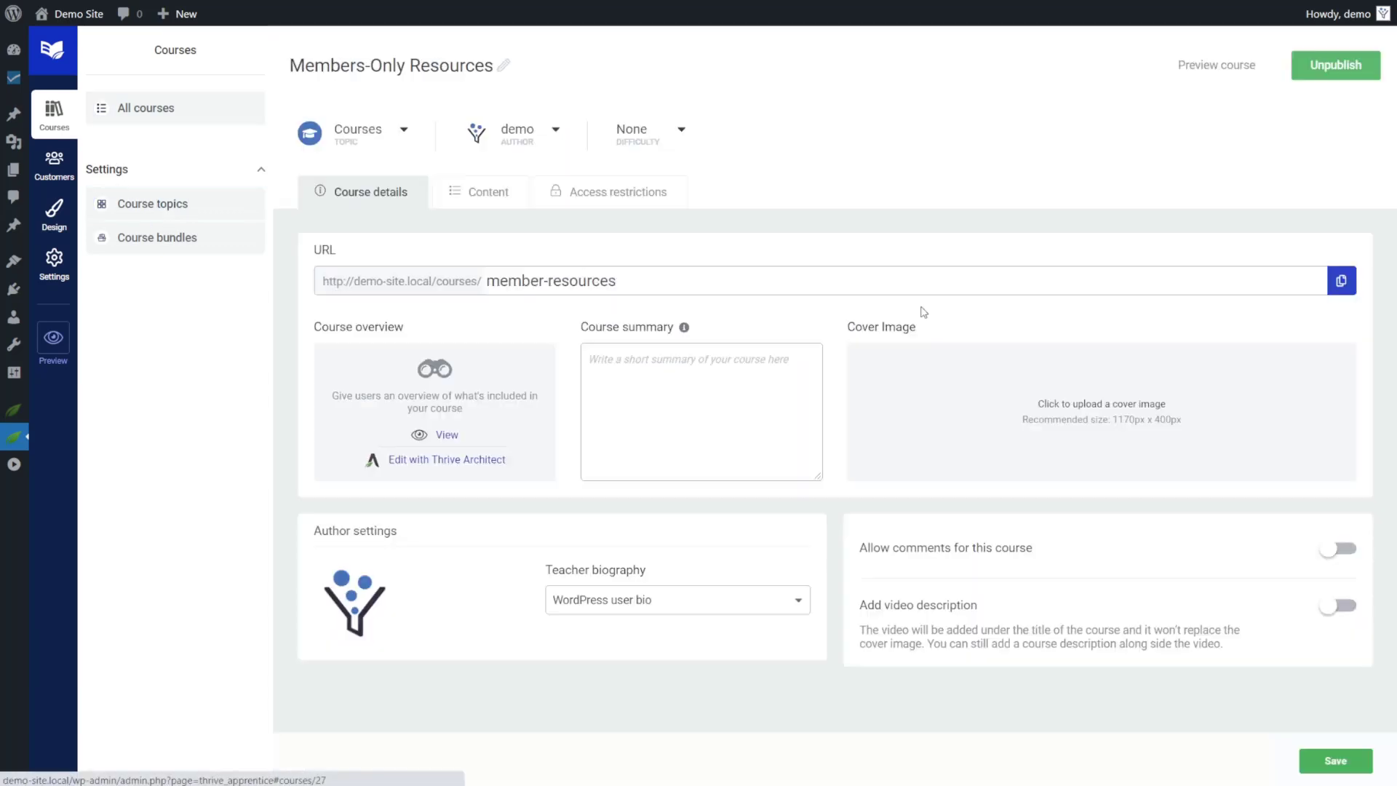
{"action": "left_click", "coordinate": [393, 140]}
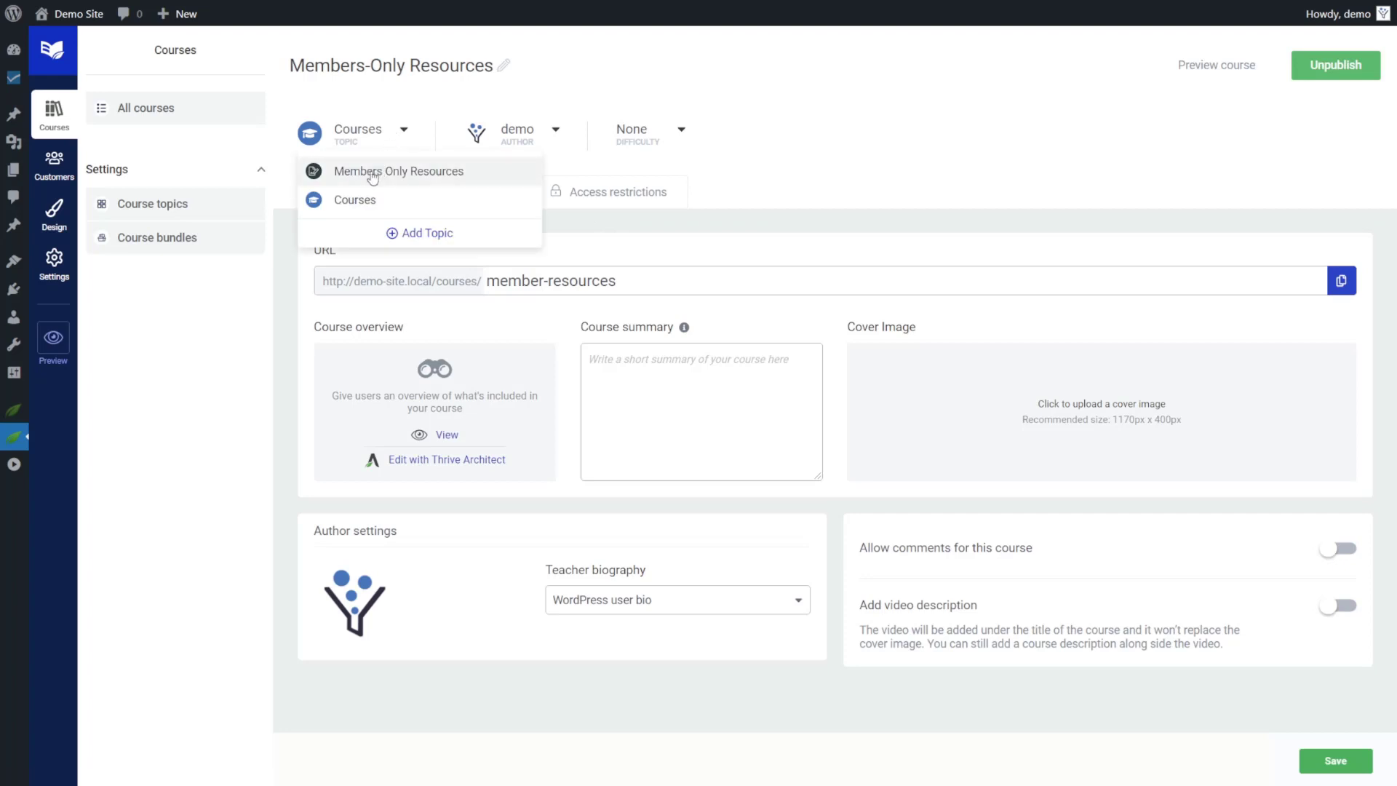
{"action": "left_click", "coordinate": [405, 177]}
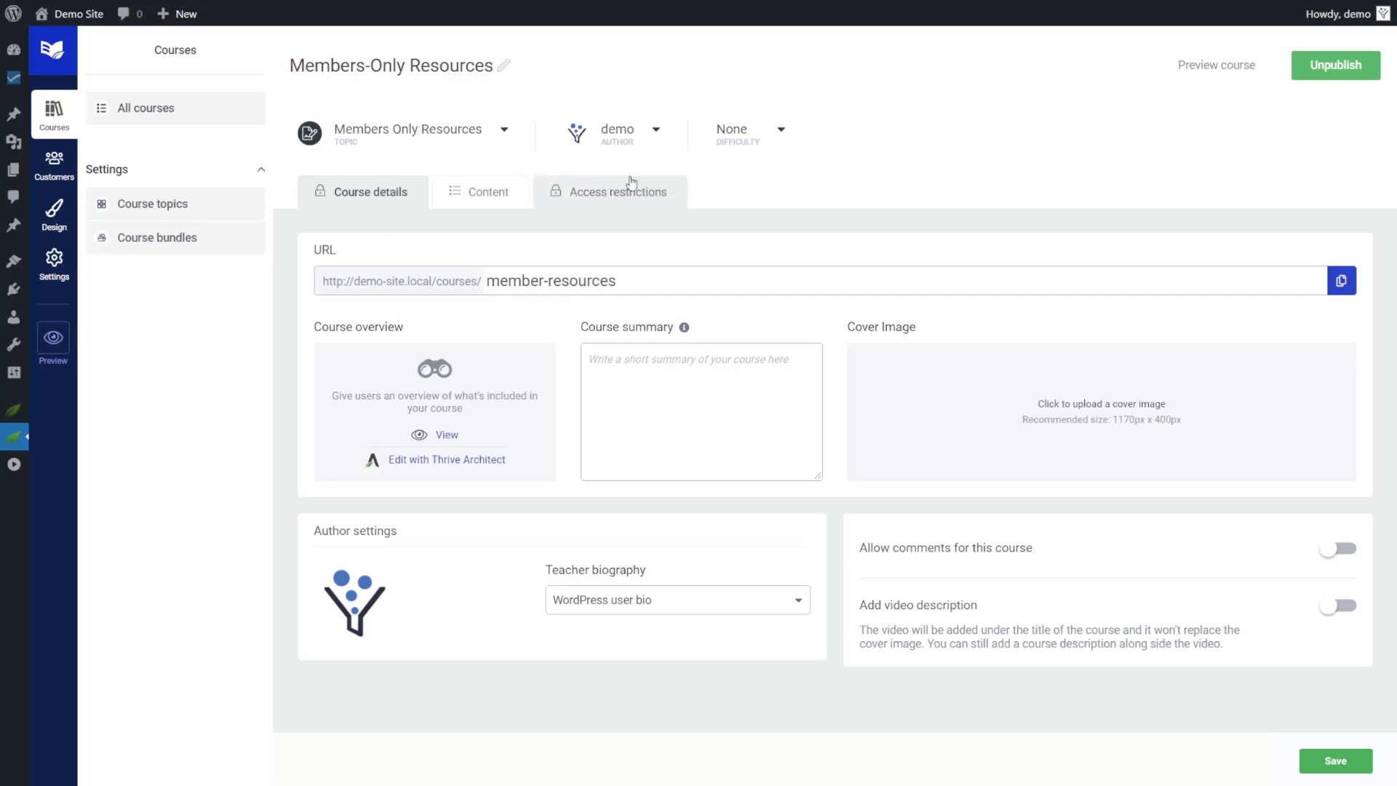
Toggle Restrict access off and back on so the Members-Only Resources course stays restricted
{"action": "left_click", "coordinate": [632, 198]}
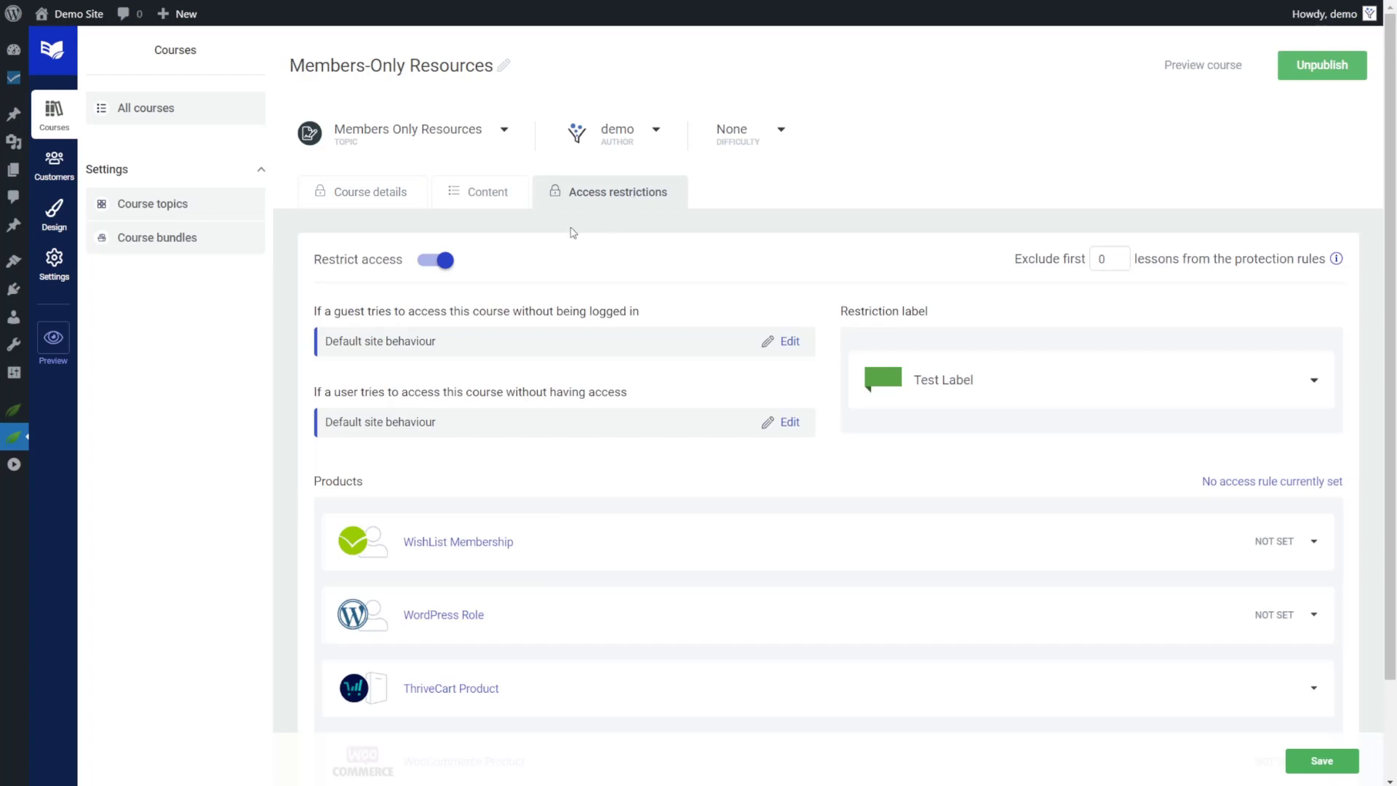
{"action": "left_click", "coordinate": [445, 260]}
{"action": "left_click", "coordinate": [446, 260]}
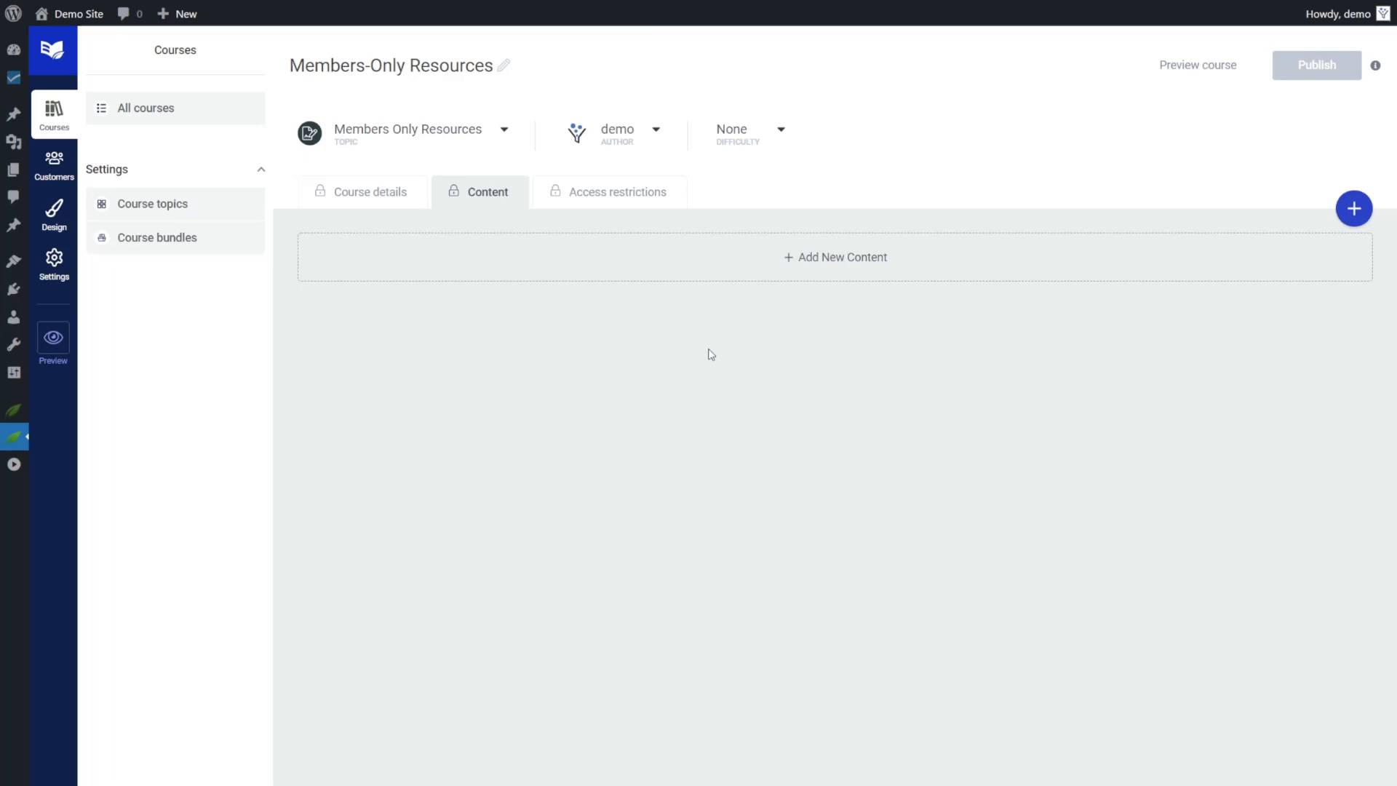
Add a text lesson titled 'Bonus Templates' to the course content and save it
{"action": "left_click", "coordinate": [823, 261]}
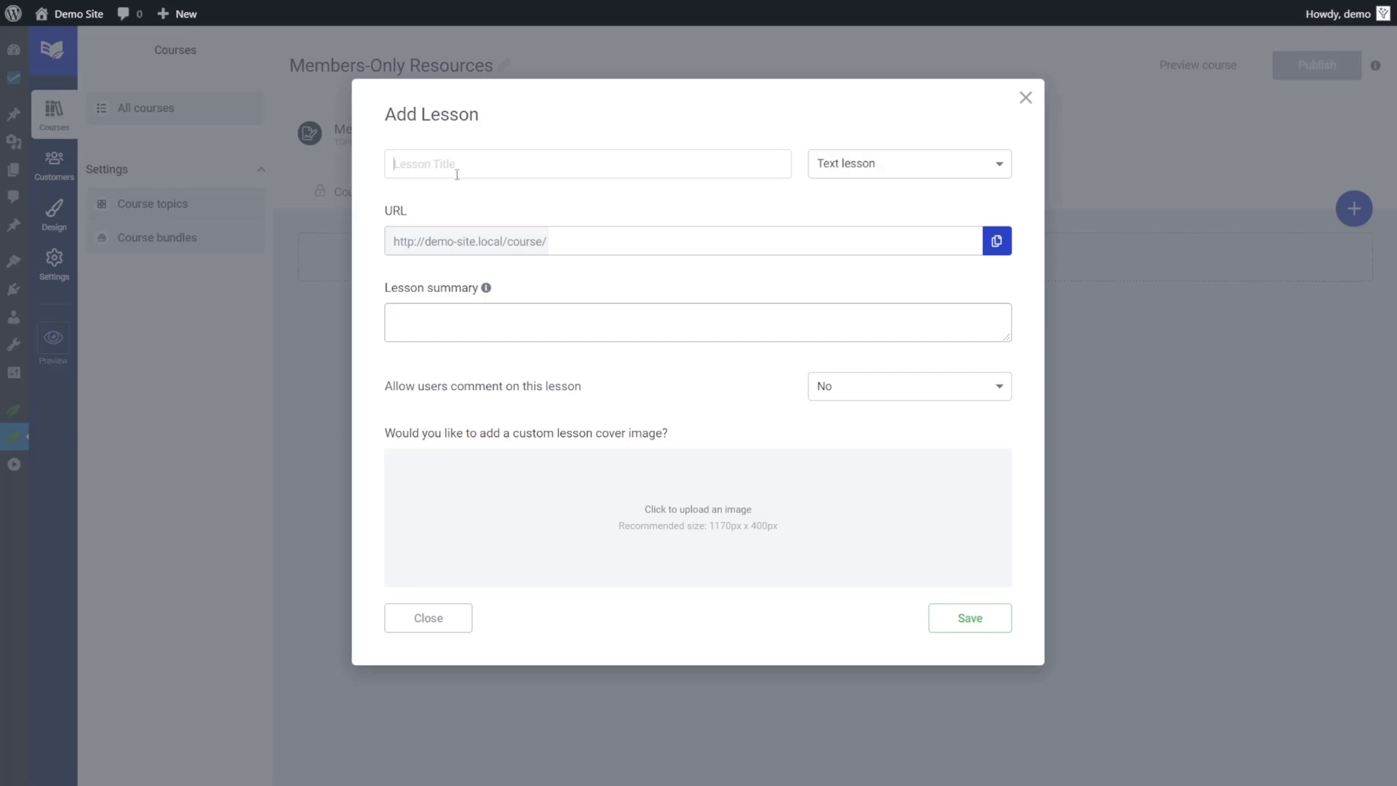
{"action": "type", "text": "Bonus Templates"}
{"action": "left_click", "coordinate": [968, 625]}
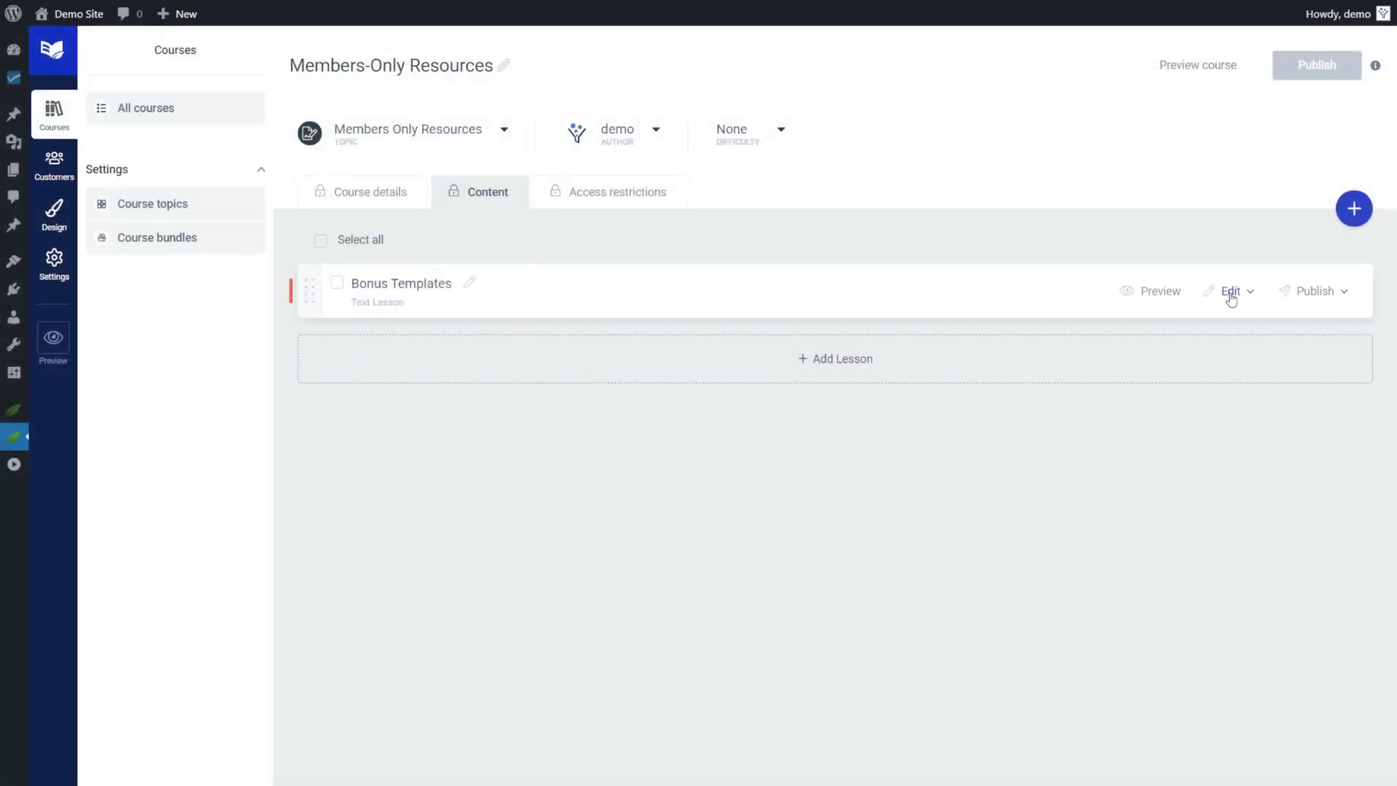
Open the Bonus Templates lesson in Thrive Architect and load the Members Only Content template
{"action": "left_click", "coordinate": [1231, 292]}
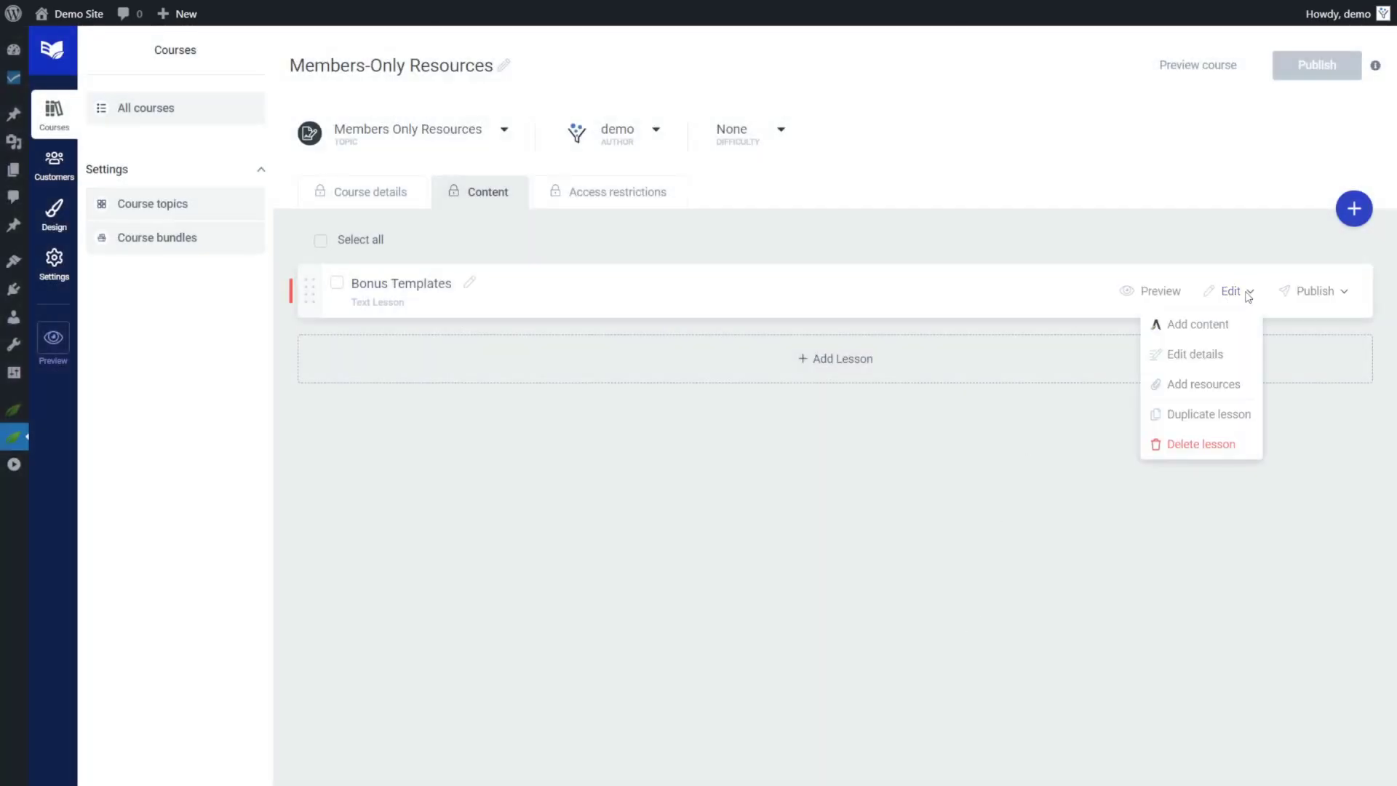
{"action": "left_click", "coordinate": [1206, 332]}
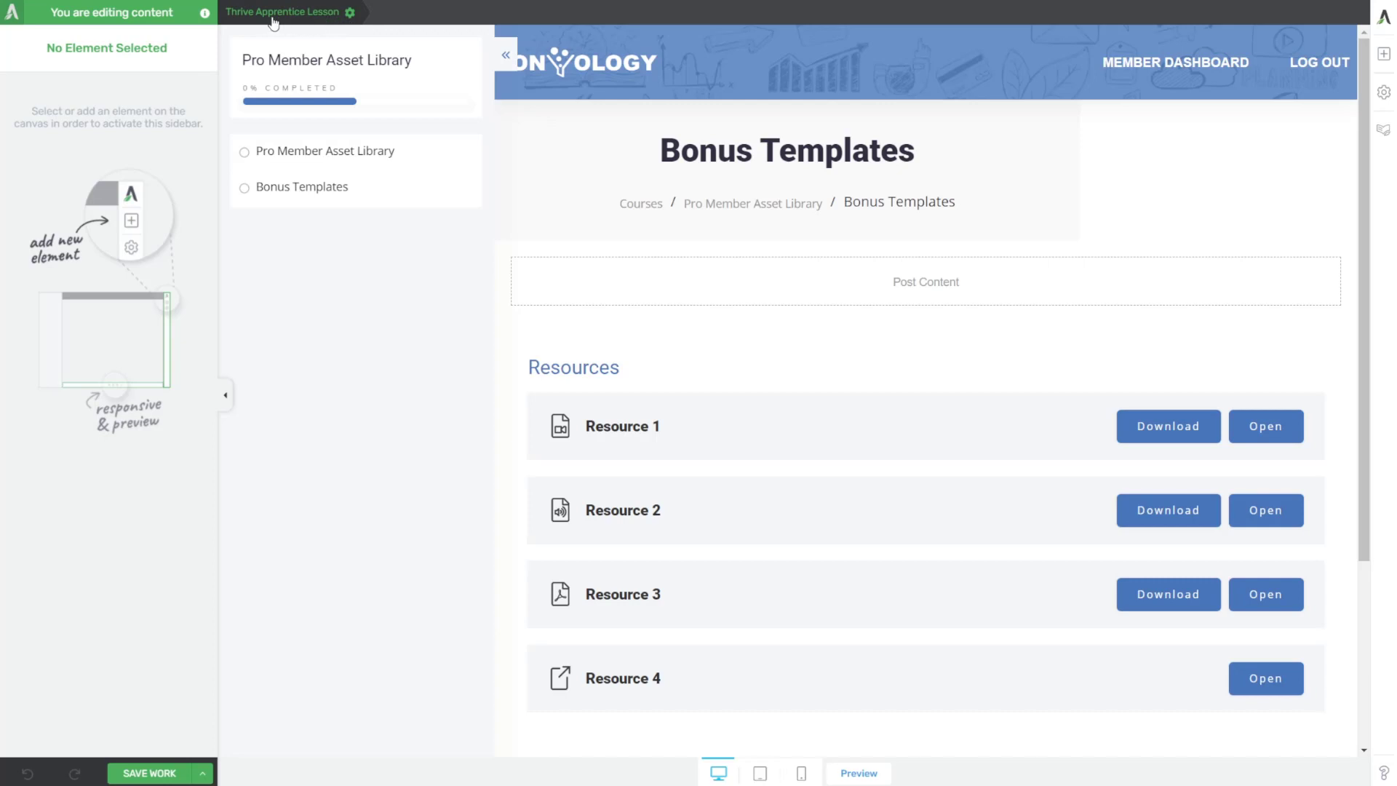
{"action": "left_click", "coordinate": [349, 13]}
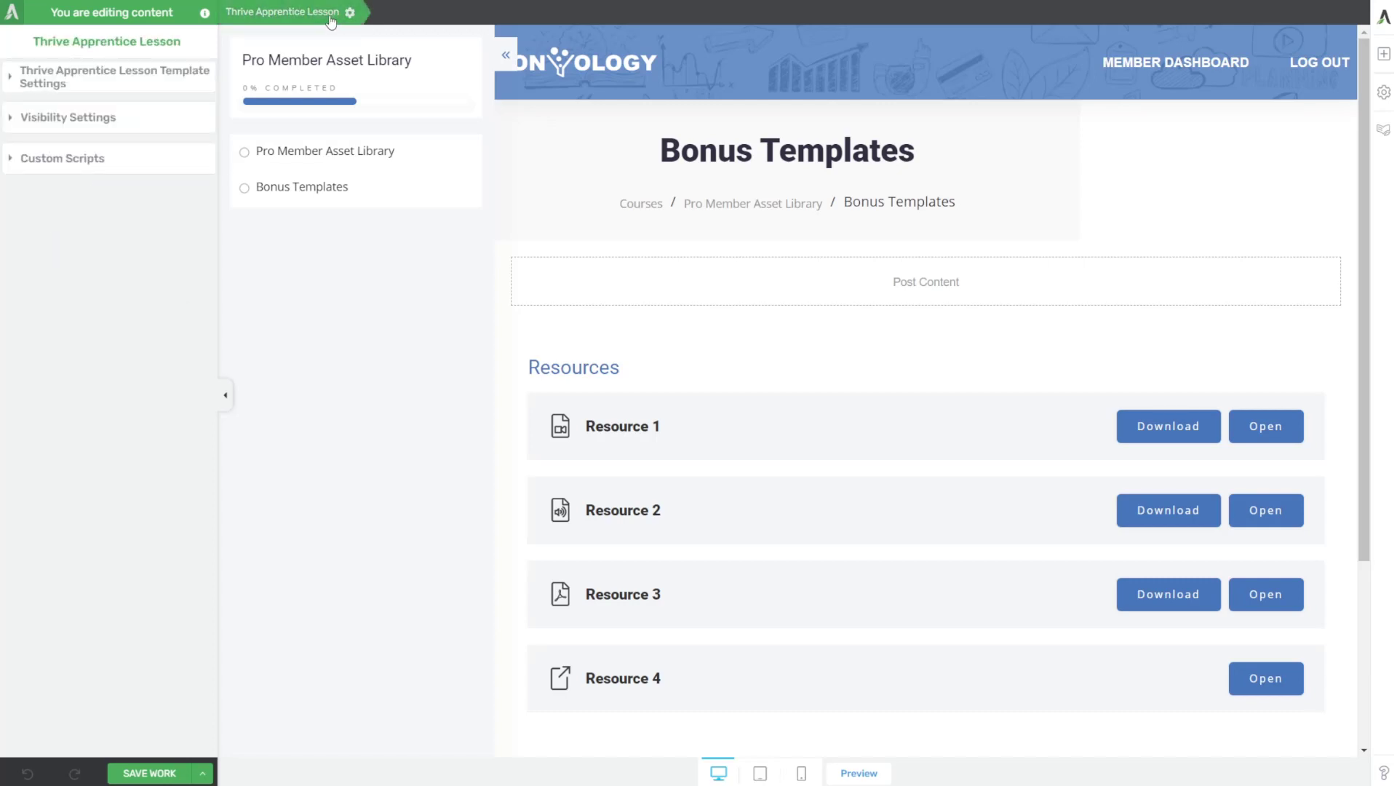
{"action": "left_click", "coordinate": [14, 80]}
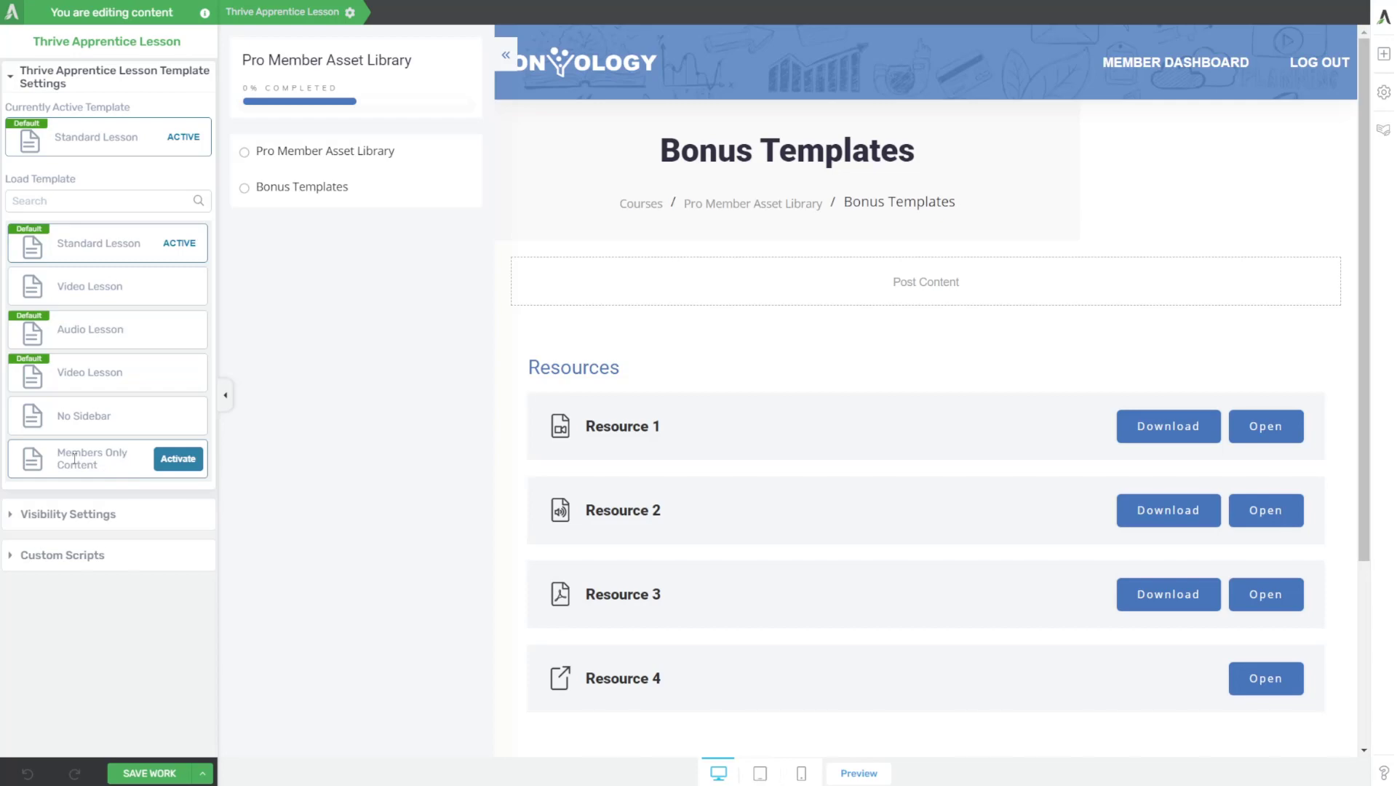
{"action": "left_click", "coordinate": [175, 461]}
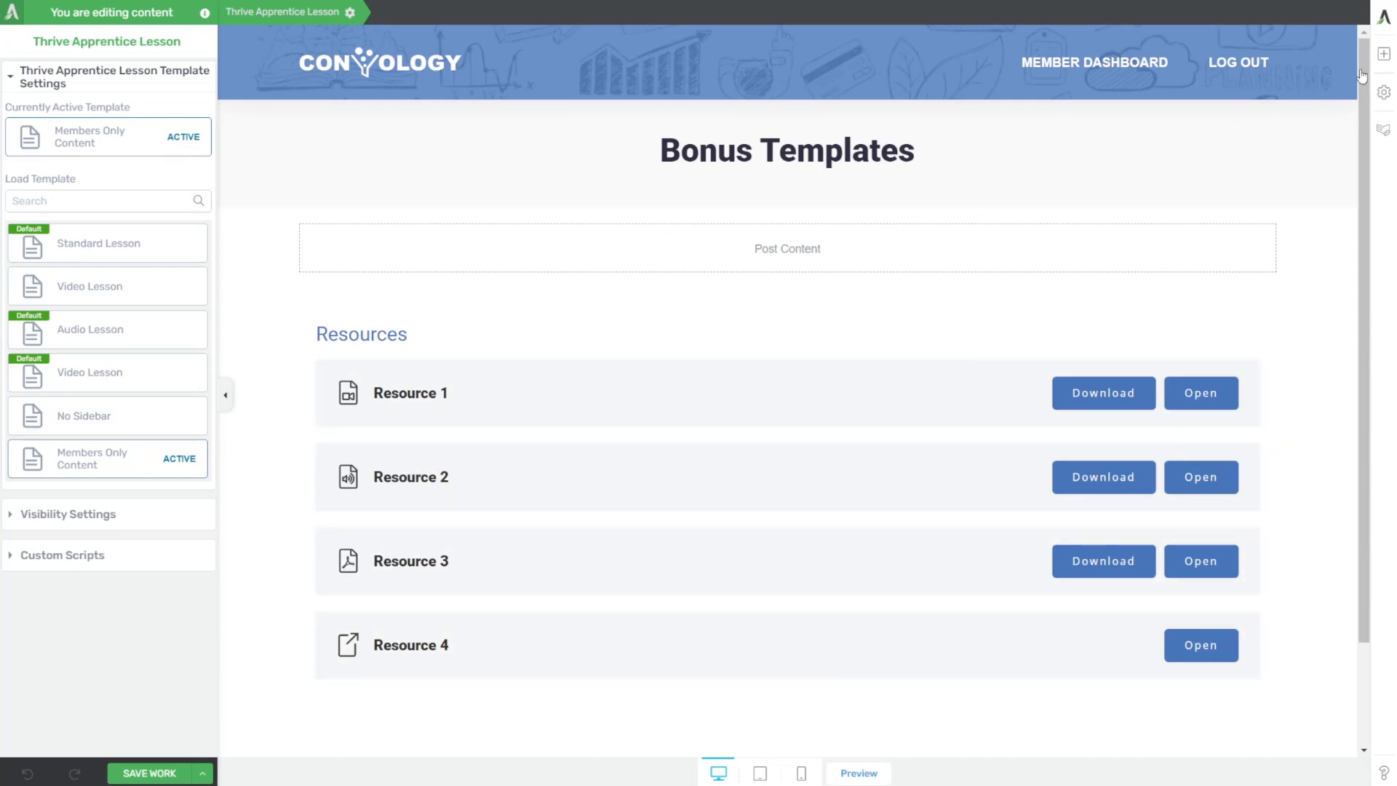
Insert the saved Assets & Templates symbol into the lesson's Post Content area
{"action": "left_click", "coordinate": [1385, 58]}
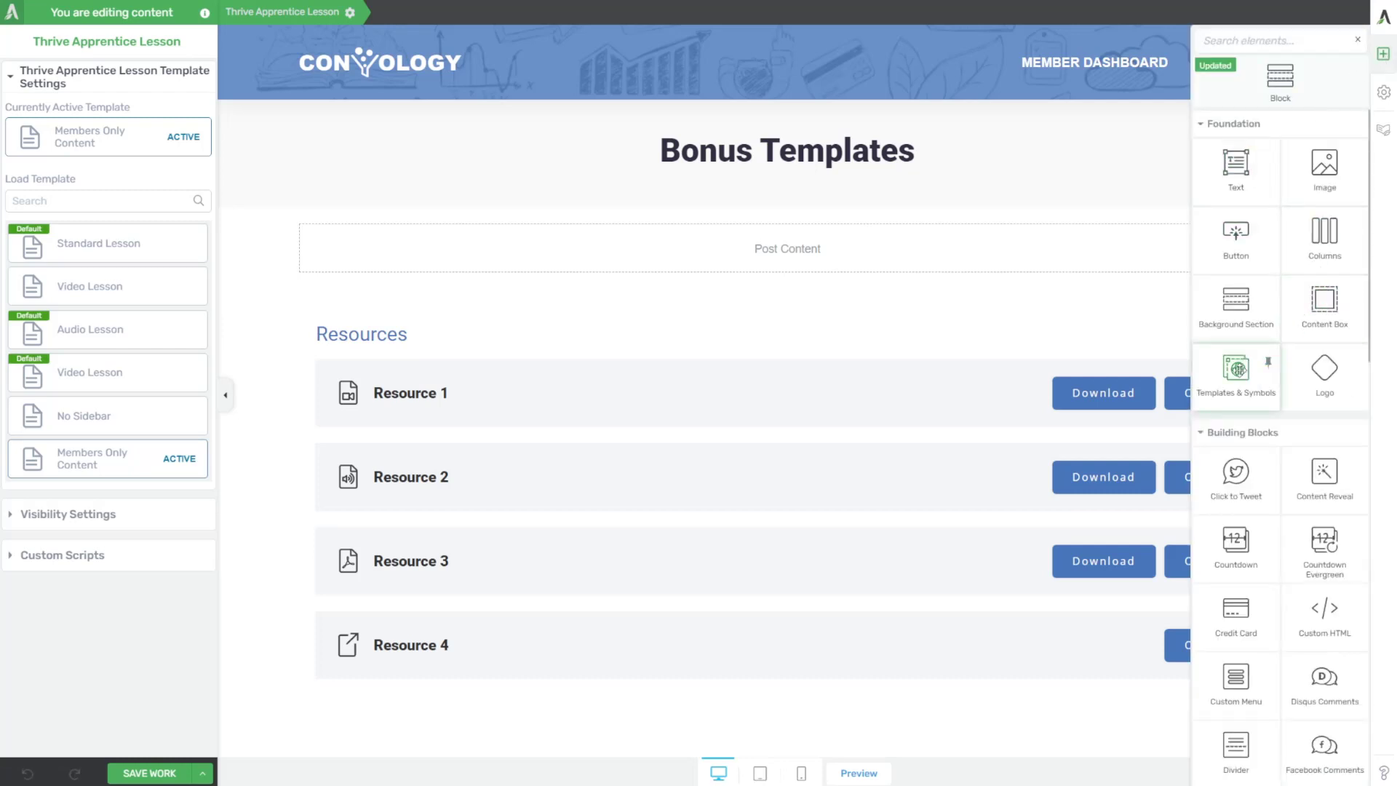
{"action": "left_click_drag", "start_coordinate": [1237, 370], "coordinate": [804, 254]}
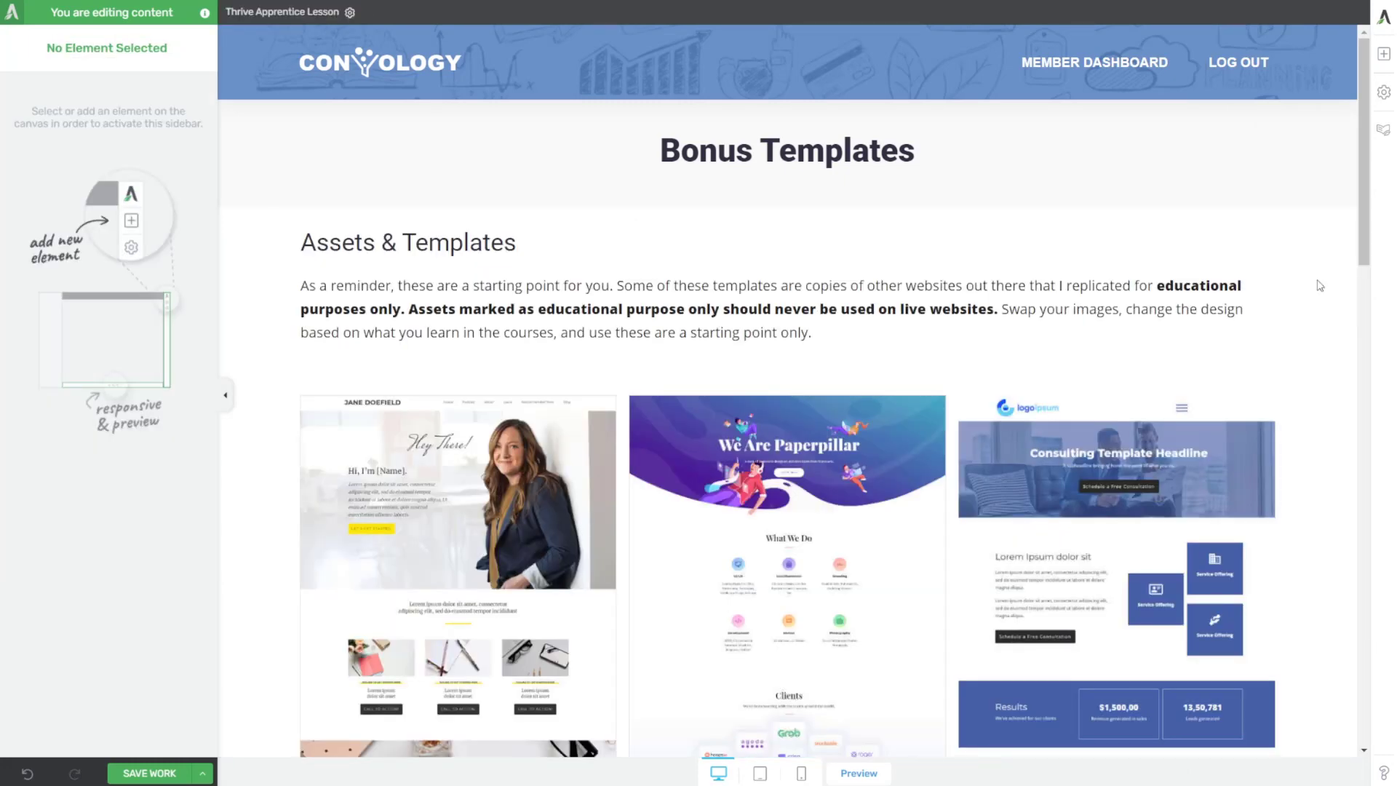
{"action": "scroll", "coordinate": [1321, 285], "scroll_direction": "down", "scroll_amount": 15}
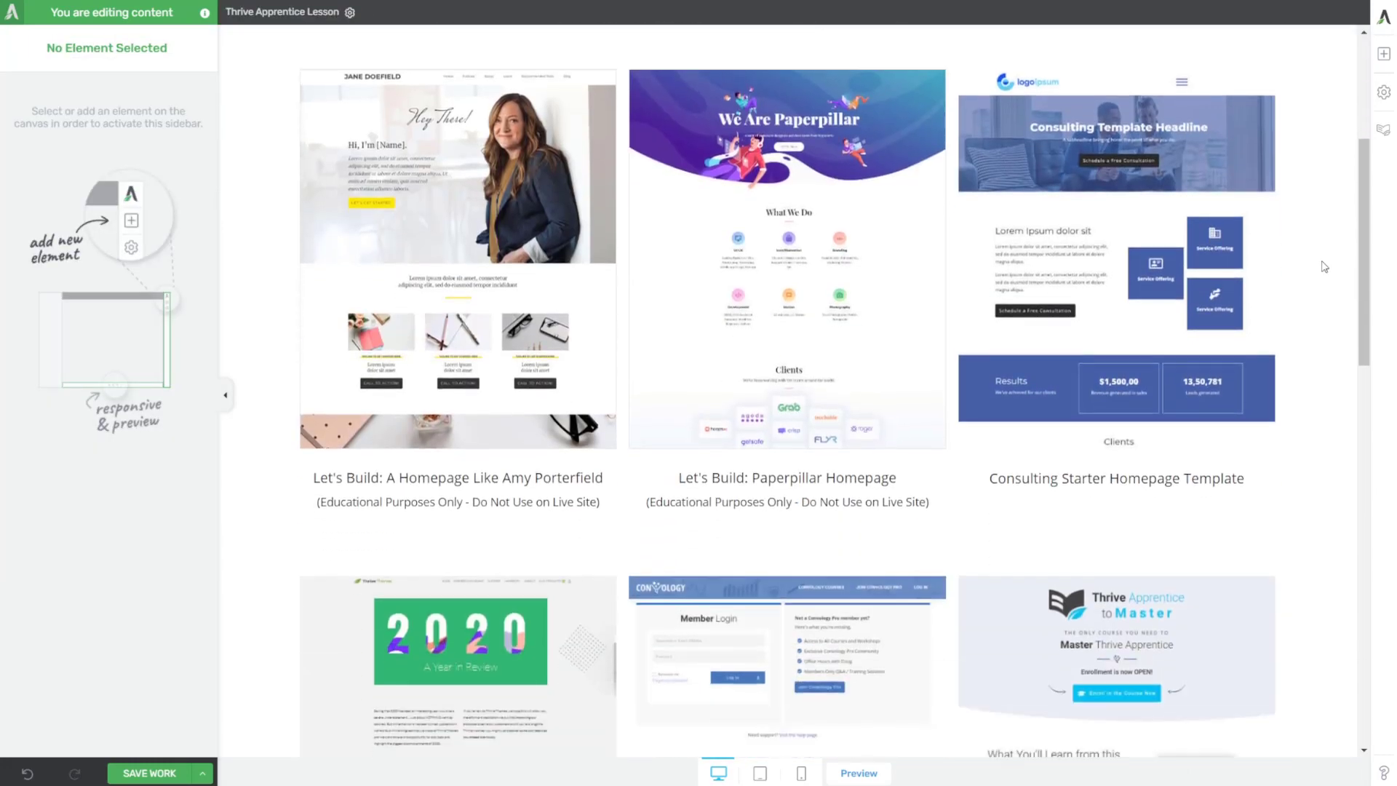
{"action": "scroll", "coordinate": [1324, 267], "scroll_direction": "up", "scroll_amount": 15}
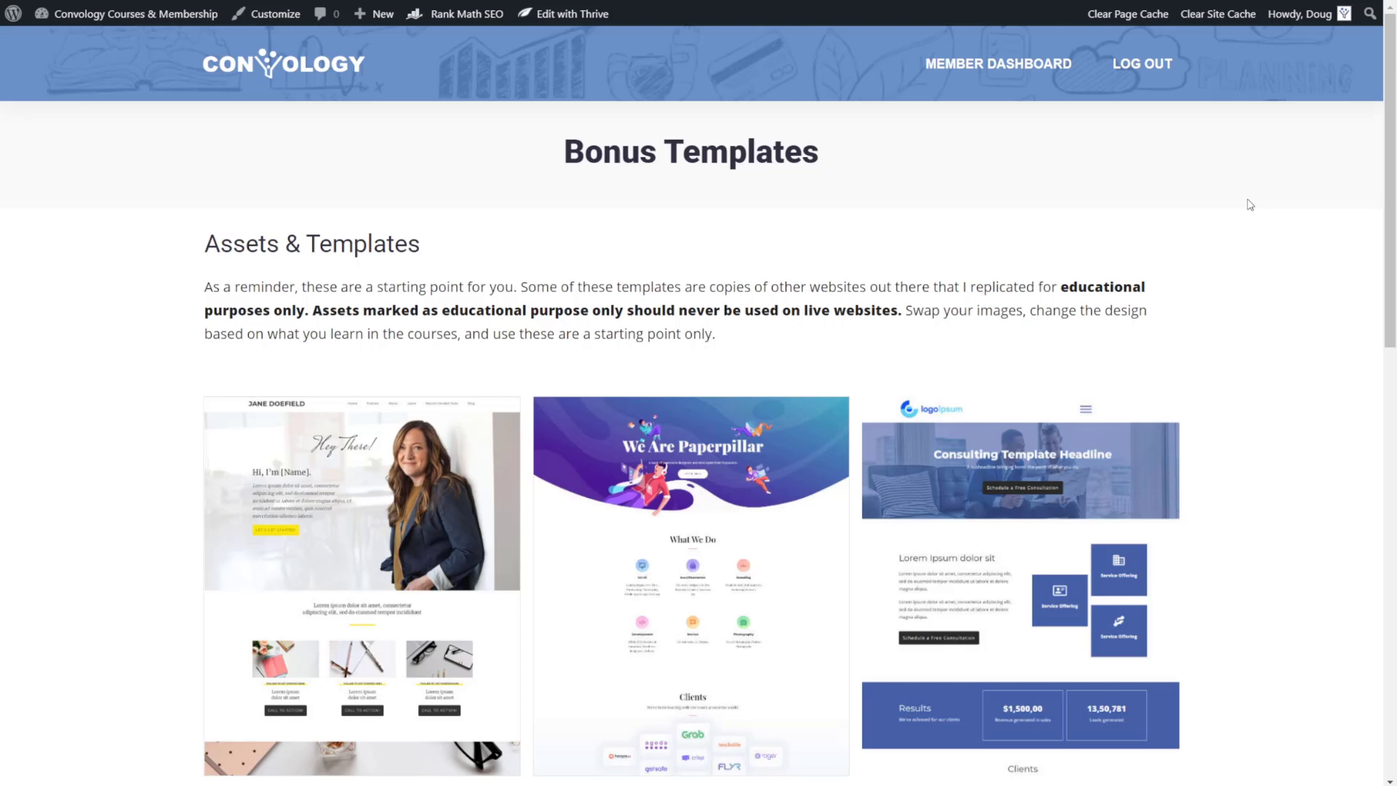
{"action": "scroll", "coordinate": [1267, 206], "scroll_direction": "down", "scroll_amount": 8}
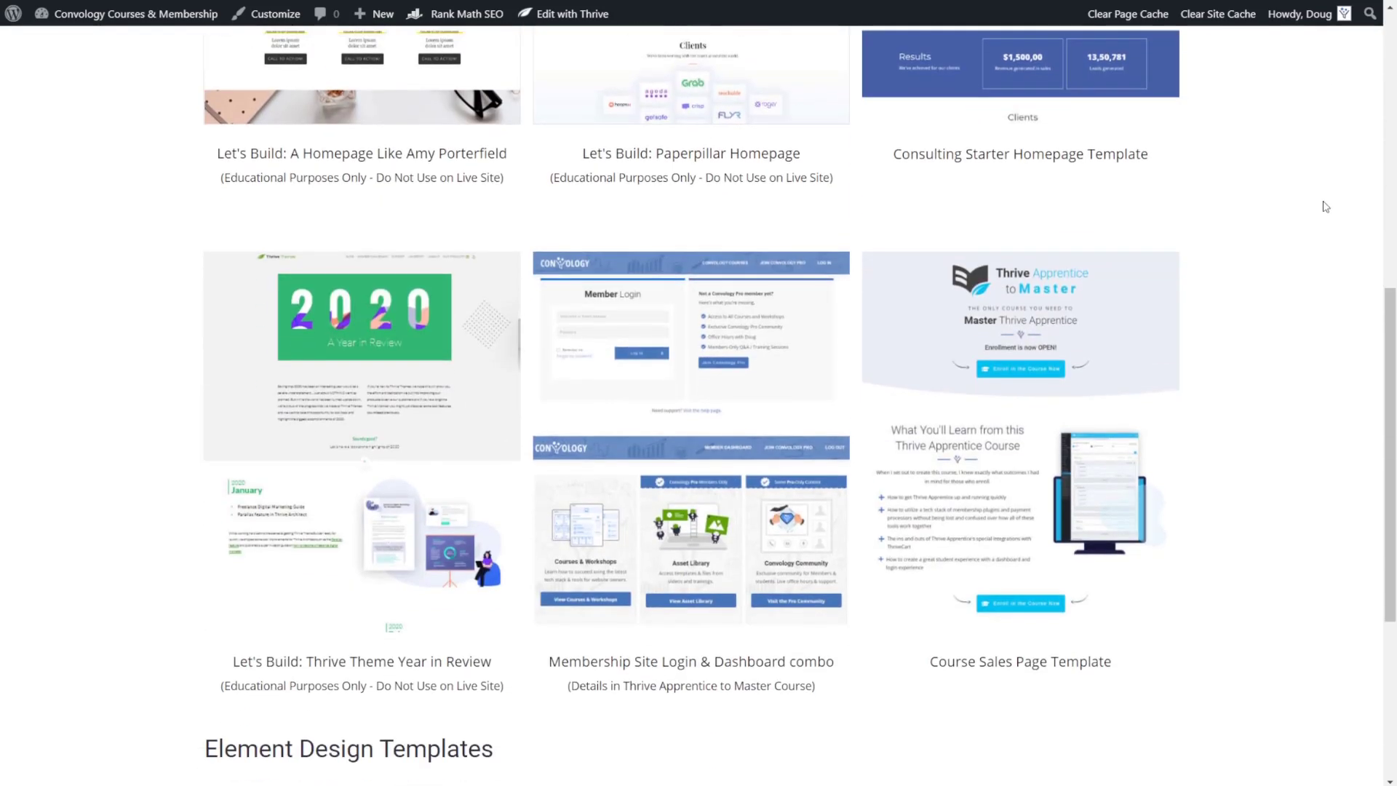
{"action": "scroll", "coordinate": [1326, 207], "scroll_direction": "down", "scroll_amount": 5}
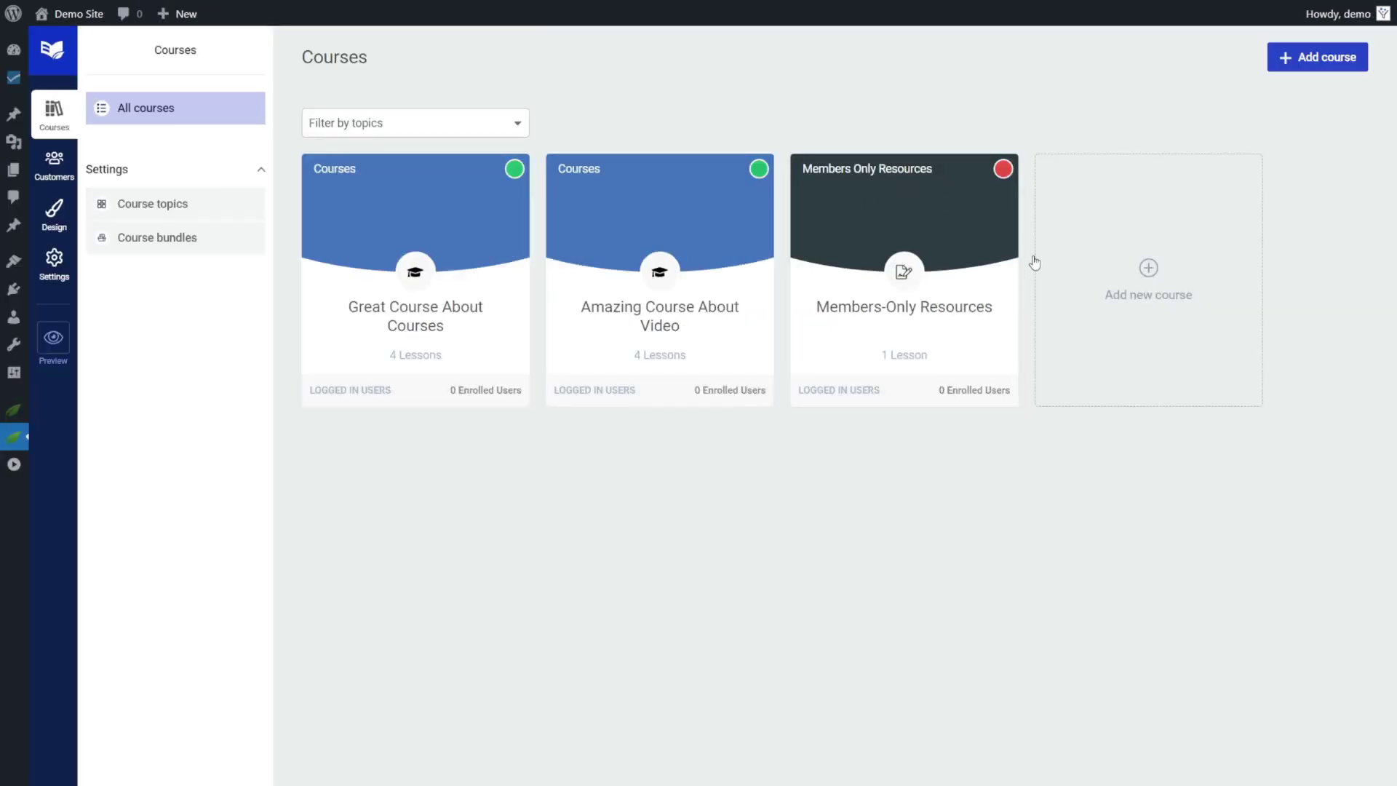
Check that Our Super Membership includes Members-Only Resources, then begin a new course bundle
{"action": "mouse_move", "coordinate": [959, 335]}
{"action": "left_click", "coordinate": [158, 243]}
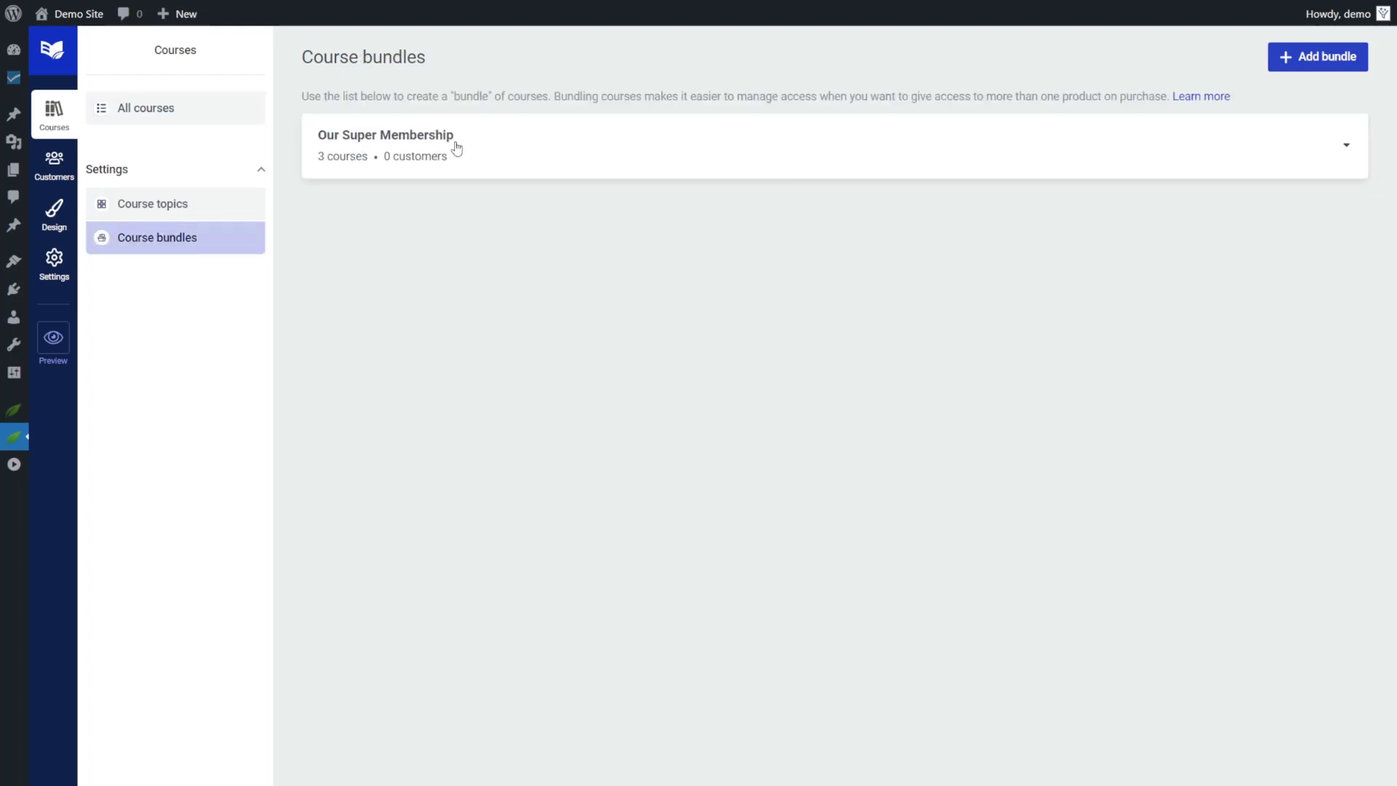
{"action": "left_click", "coordinate": [553, 158]}
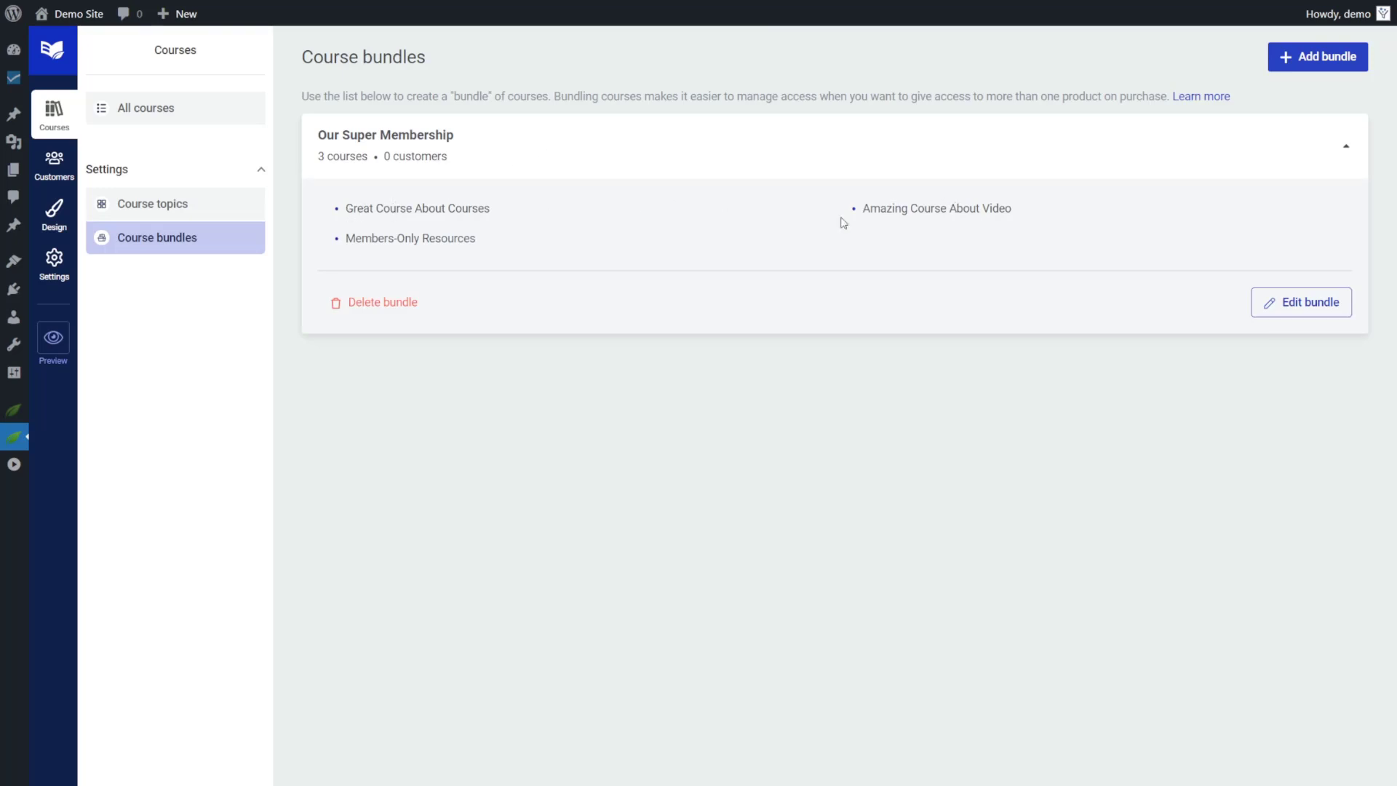
{"action": "left_click_drag", "start_coordinate": [484, 244], "coordinate": [347, 243]}
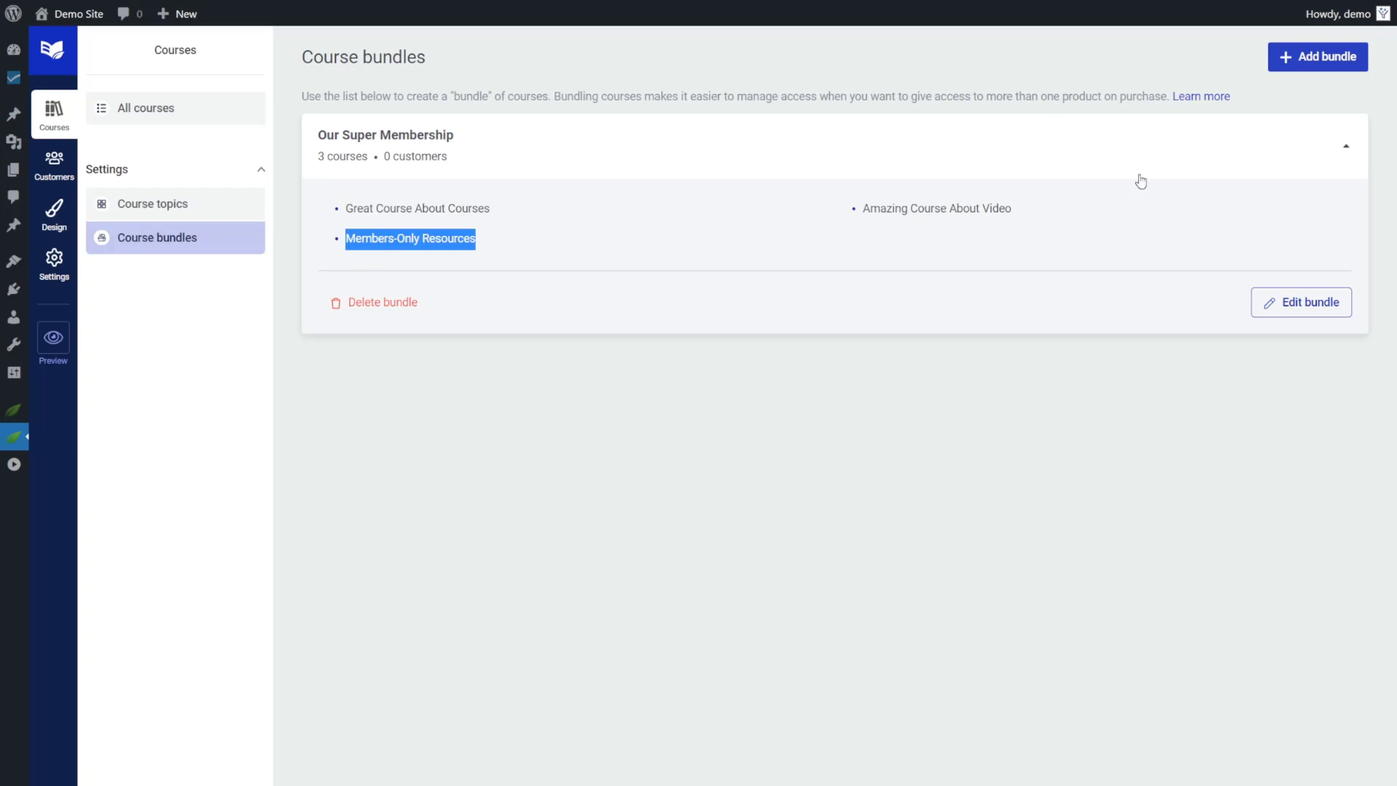
{"action": "left_click", "coordinate": [1310, 56]}
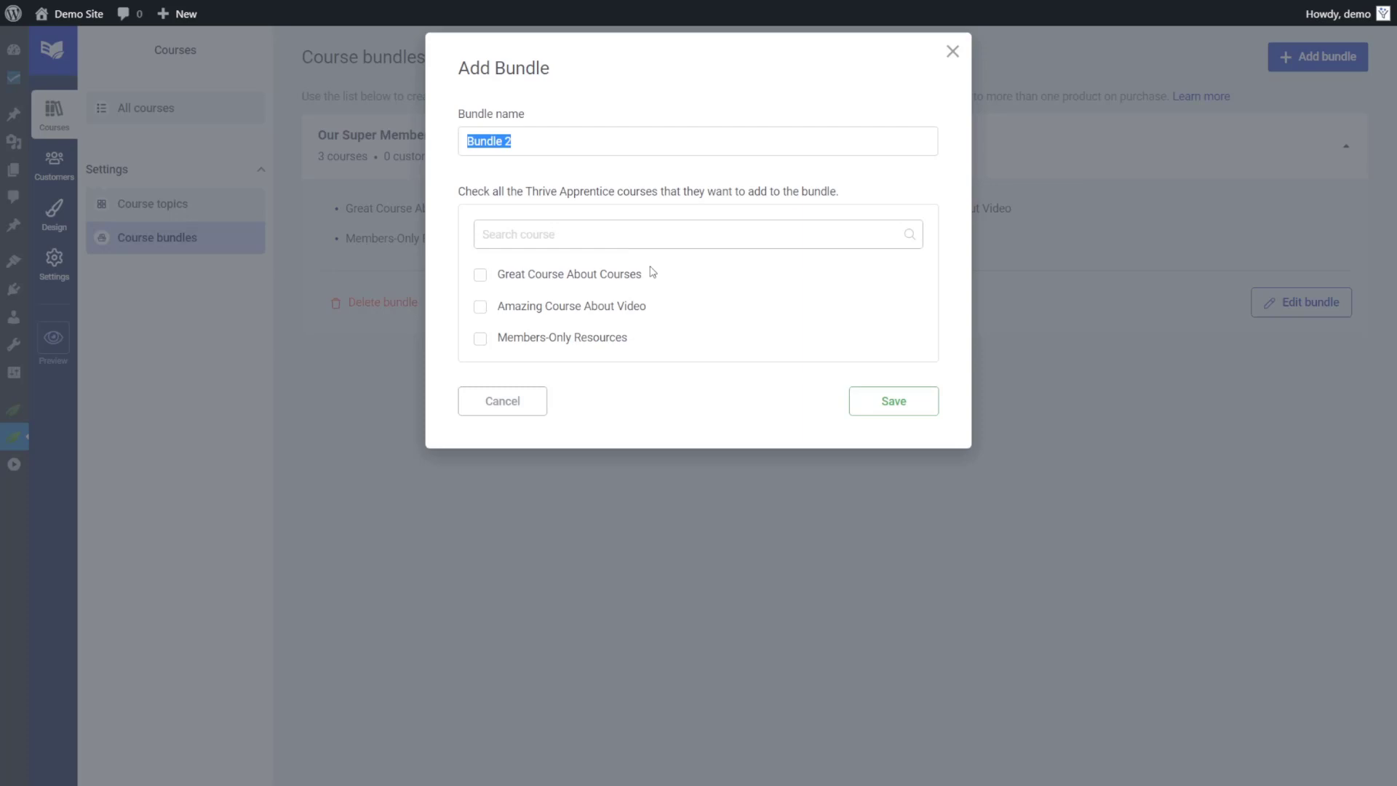
Cancel the proposed Bundle 2 without saving it
{"action": "left_click", "coordinate": [490, 406]}
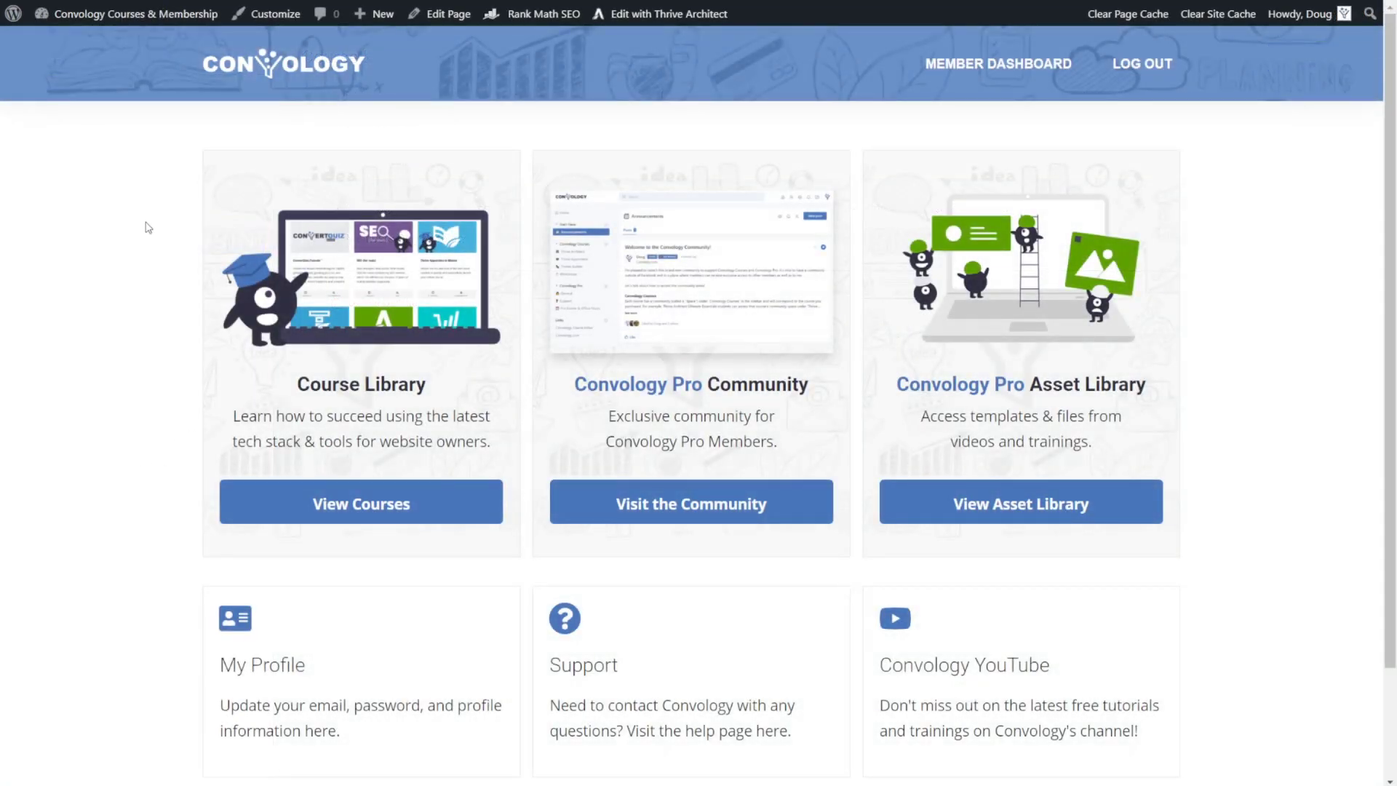
Go from the dashboard's View Courses to the course library and scroll through its course cards
{"action": "left_click", "coordinate": [359, 512]}
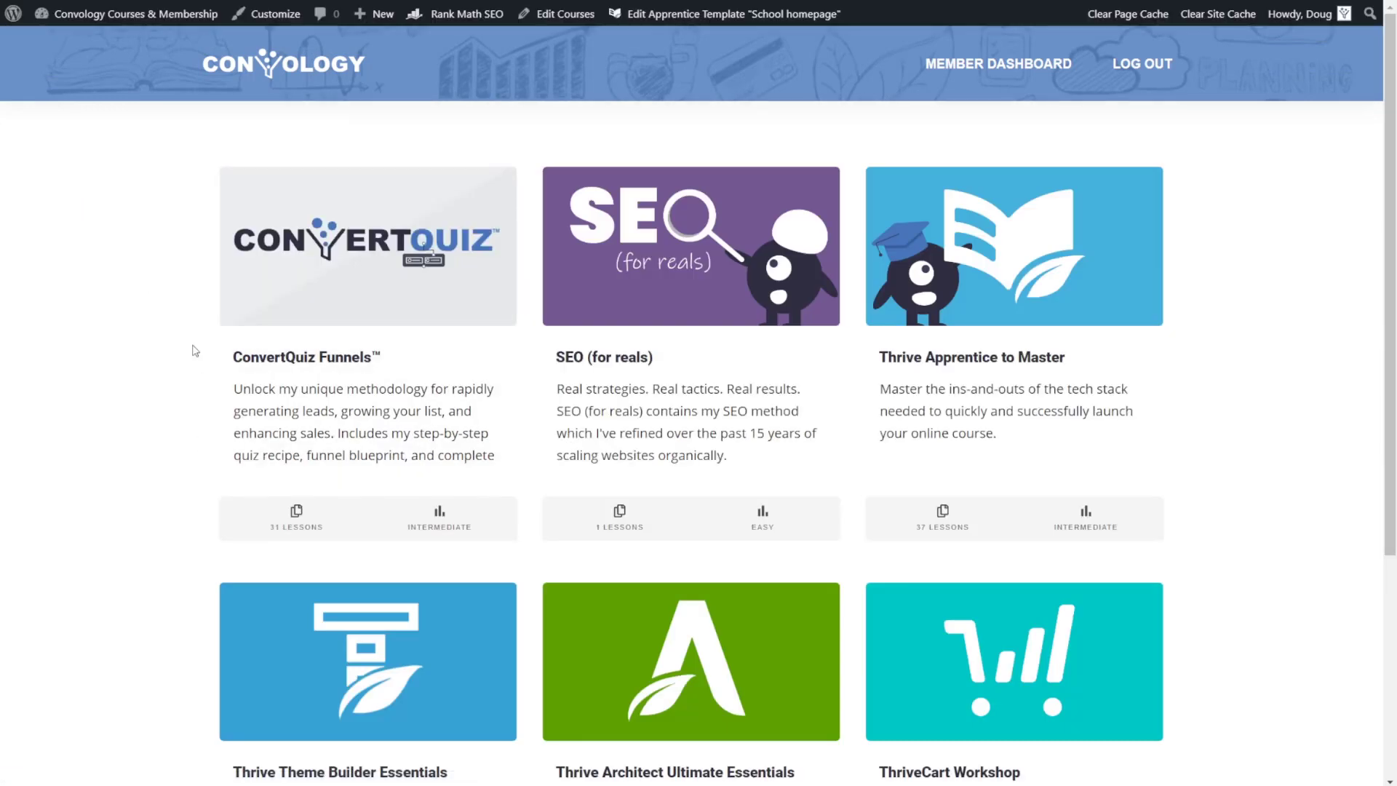
{"action": "scroll", "coordinate": [195, 309], "scroll_direction": "down", "scroll_amount": 2}
{"action": "scroll", "coordinate": [195, 309], "scroll_direction": "down", "scroll_amount": 2}
{"action": "scroll", "coordinate": [195, 309], "scroll_direction": "up", "scroll_amount": 4}
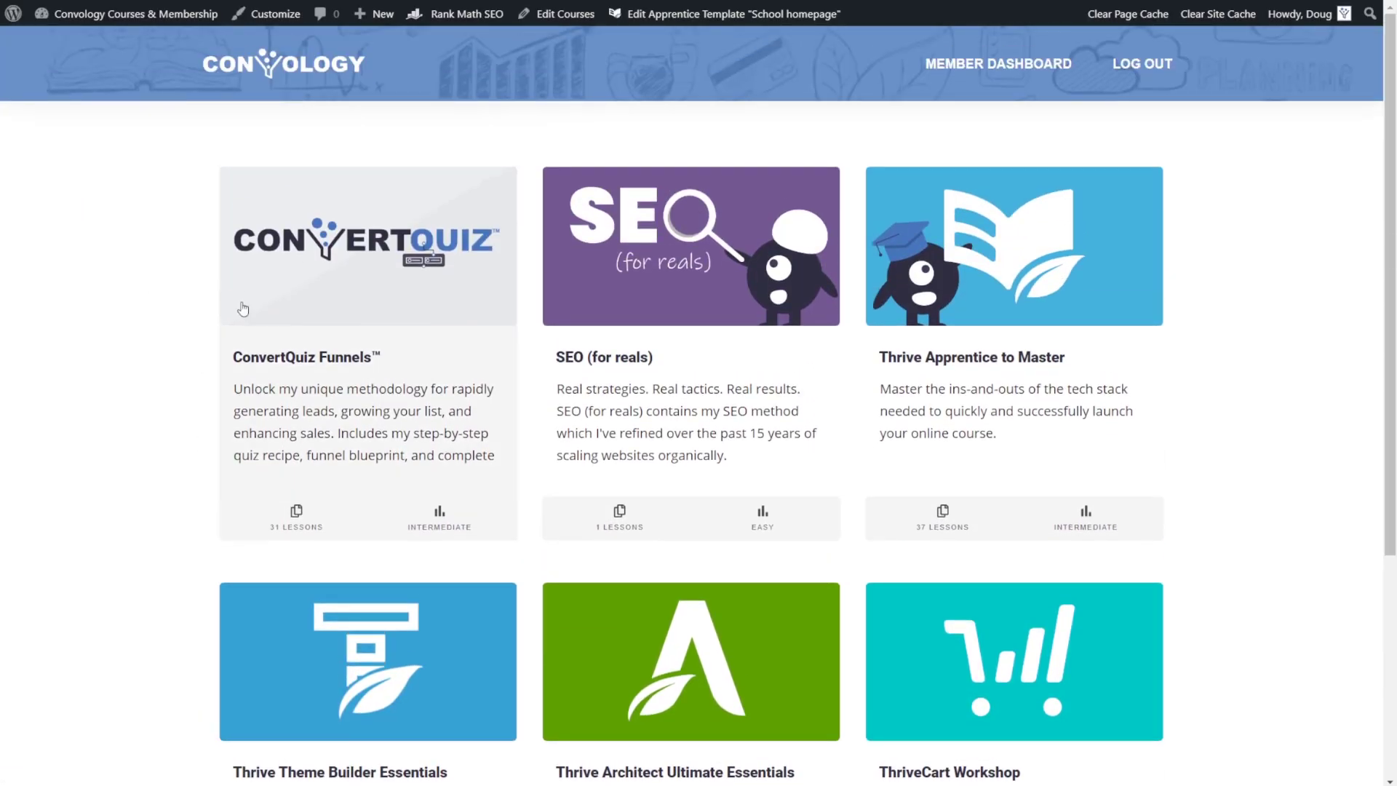
{"action": "scroll", "coordinate": [1278, 537], "scroll_direction": "down", "scroll_amount": 4}
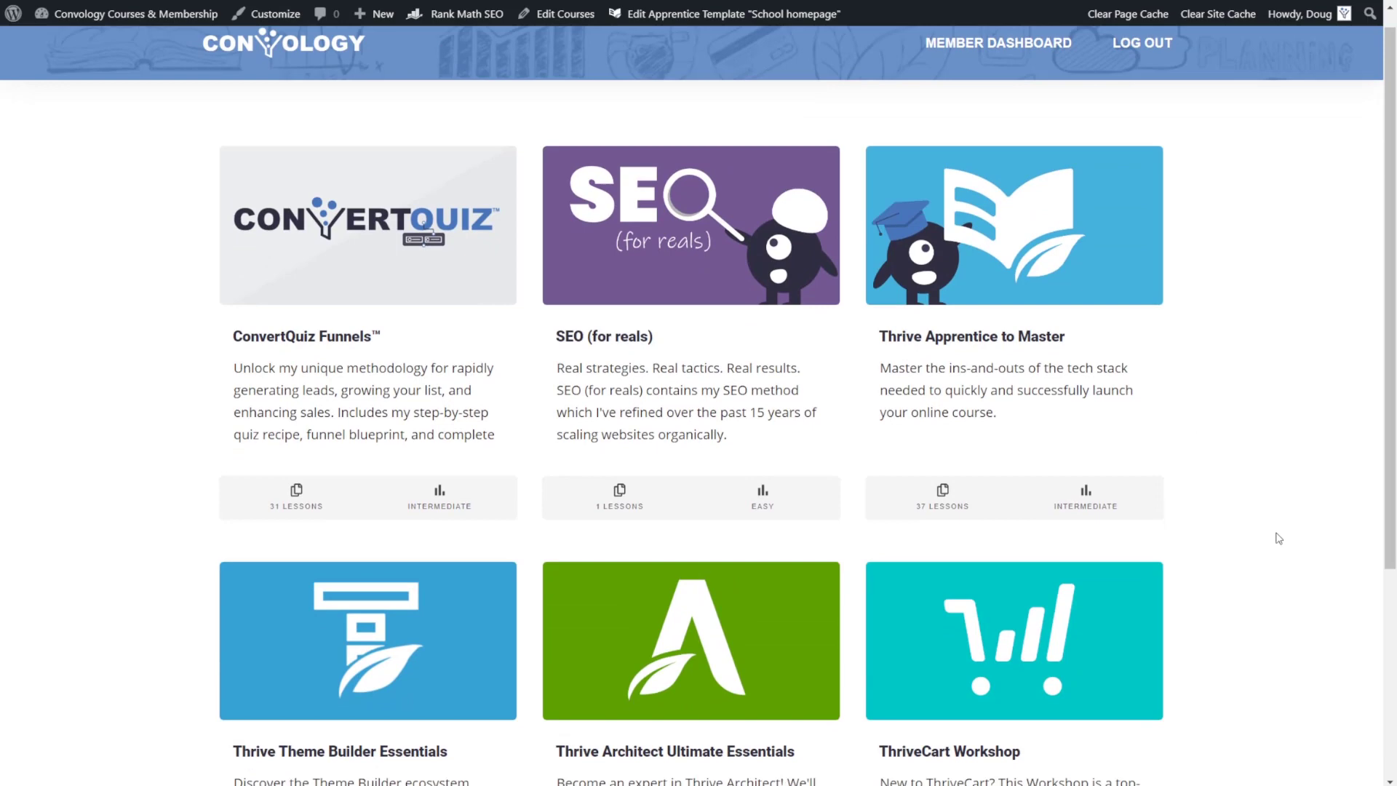
{"action": "scroll", "coordinate": [1279, 538], "scroll_direction": "up", "scroll_amount": 4}
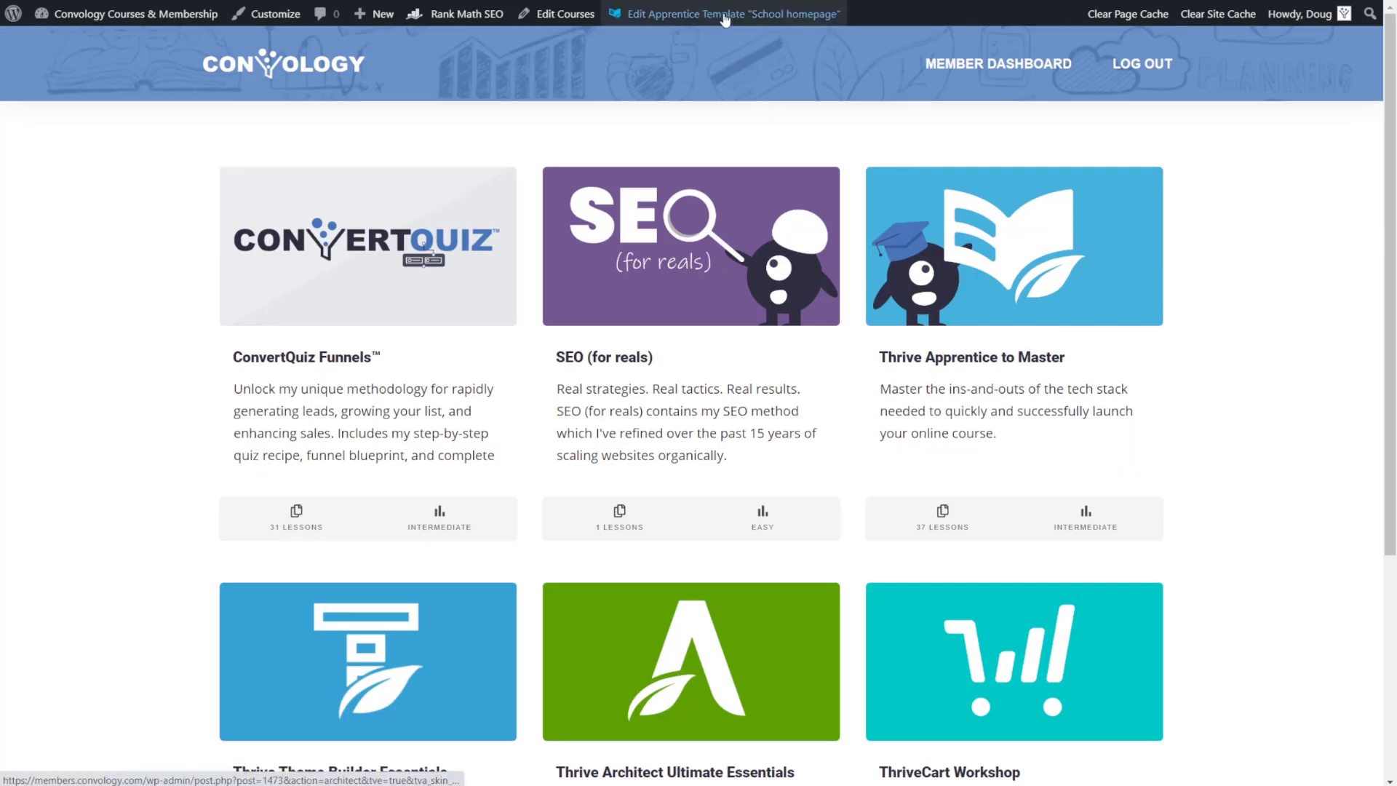
Filter the course library template's Course List by Topics, leaving only Course selected
{"action": "left_click", "coordinate": [1112, 325]}
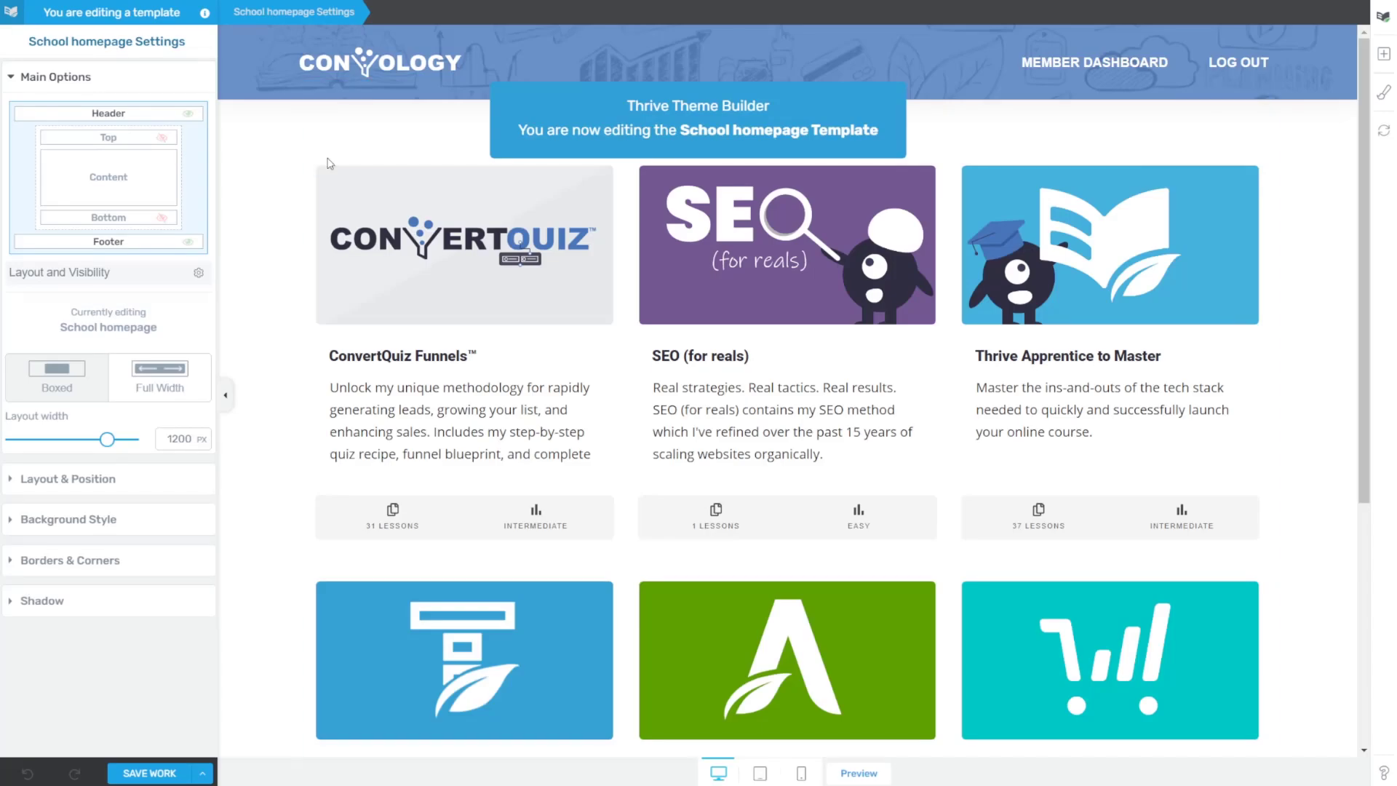
{"action": "left_click", "coordinate": [429, 173]}
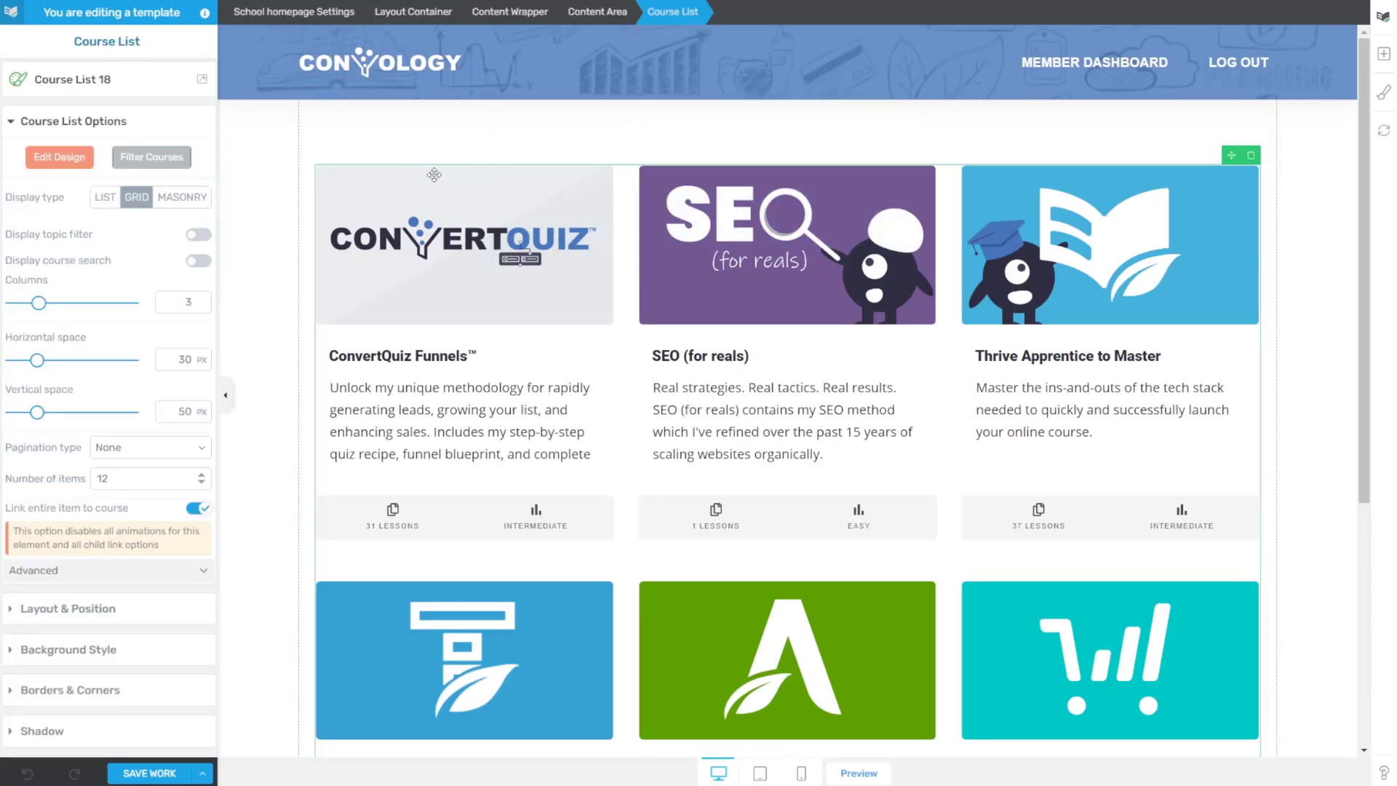
{"action": "left_click", "coordinate": [153, 159]}
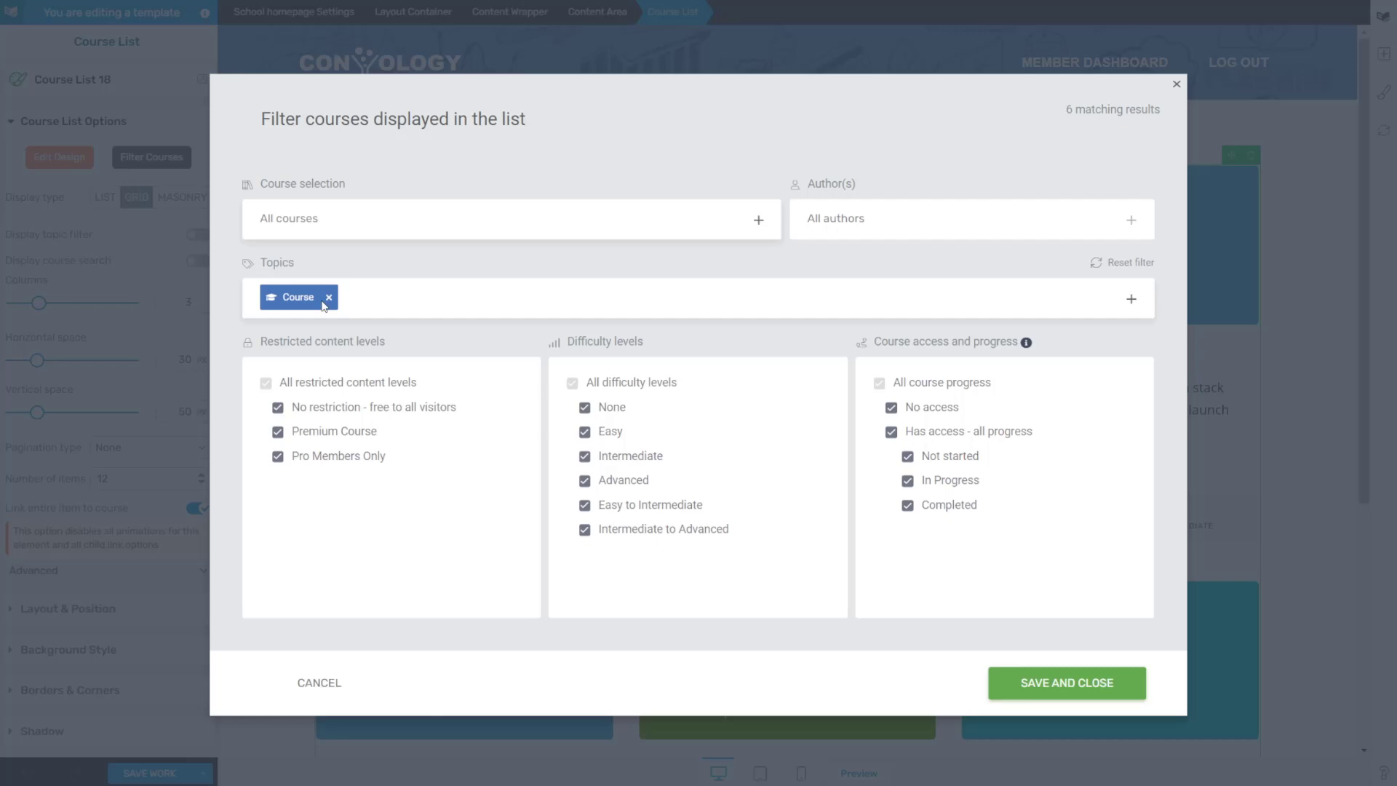
{"action": "left_click", "coordinate": [423, 306]}
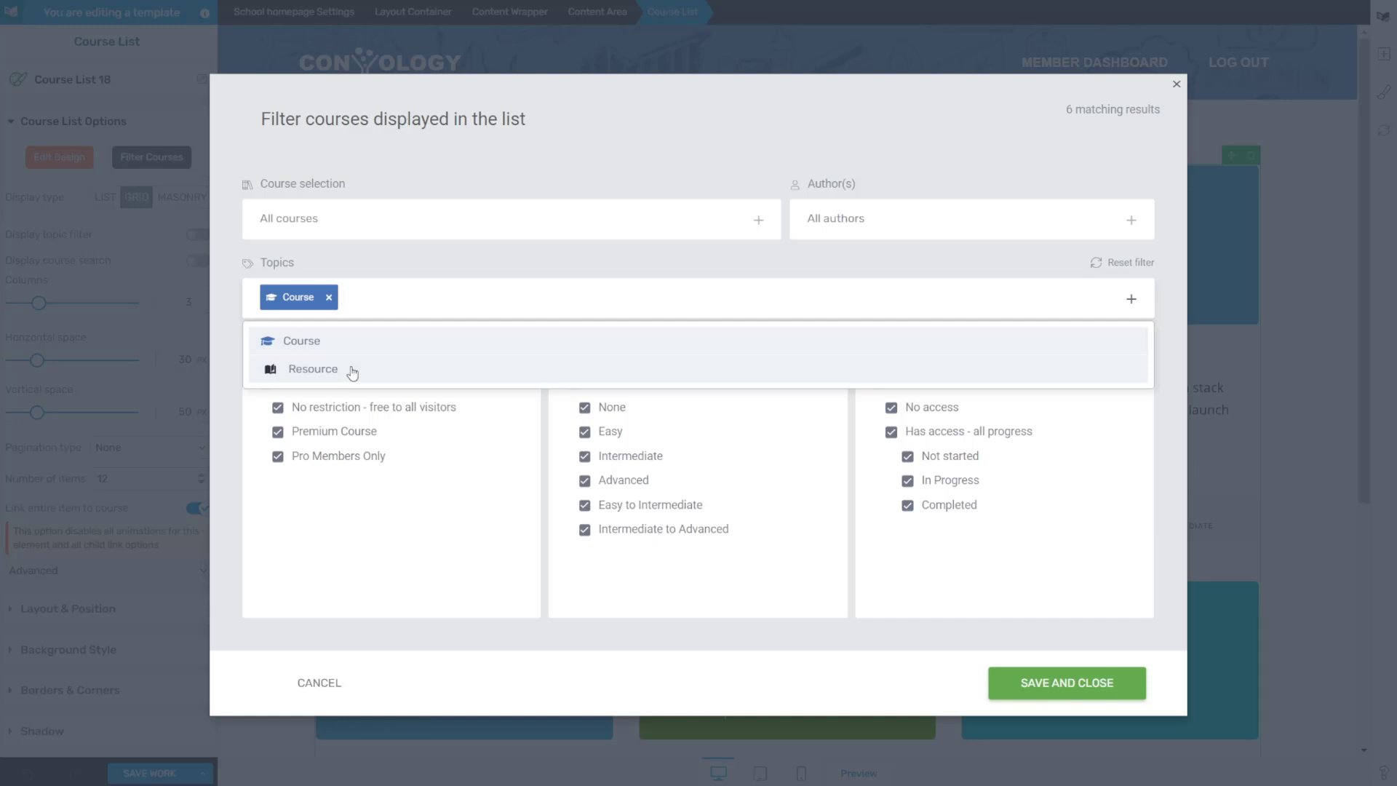
{"action": "left_click", "coordinate": [329, 691]}
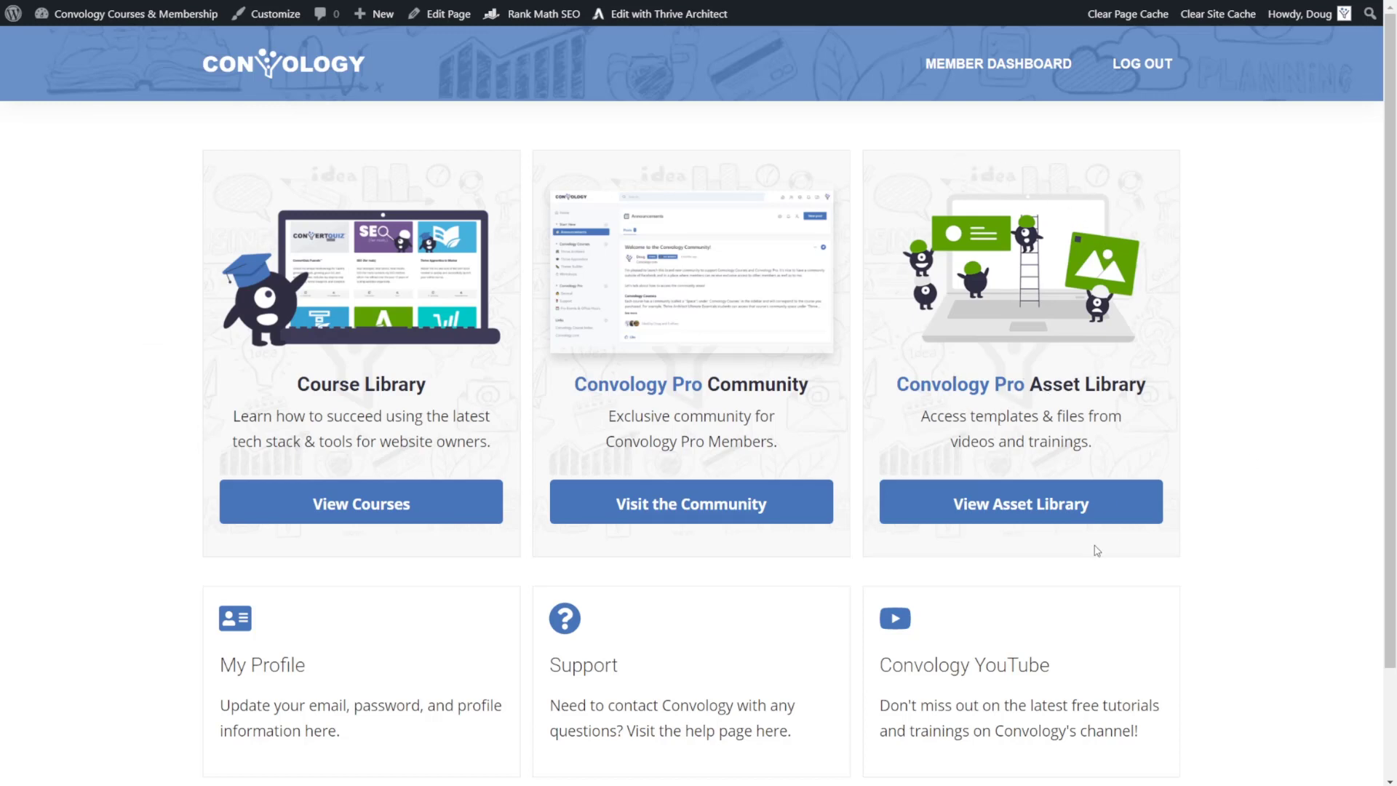
Open the Pro Member Asset Library and scroll through its Assets & Templates previews
{"action": "left_click", "coordinate": [1027, 512]}
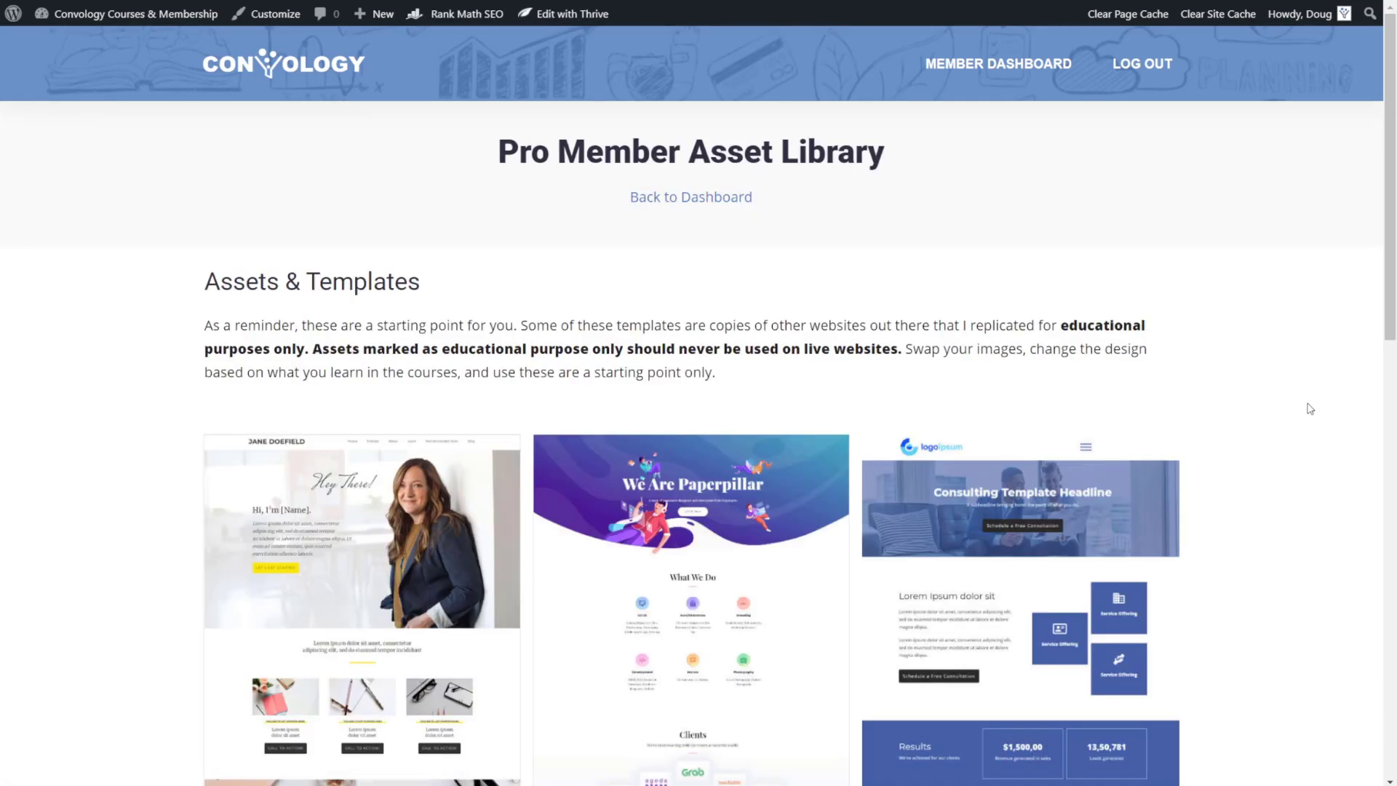
{"action": "scroll", "coordinate": [1263, 408], "scroll_direction": "down", "scroll_amount": 4}
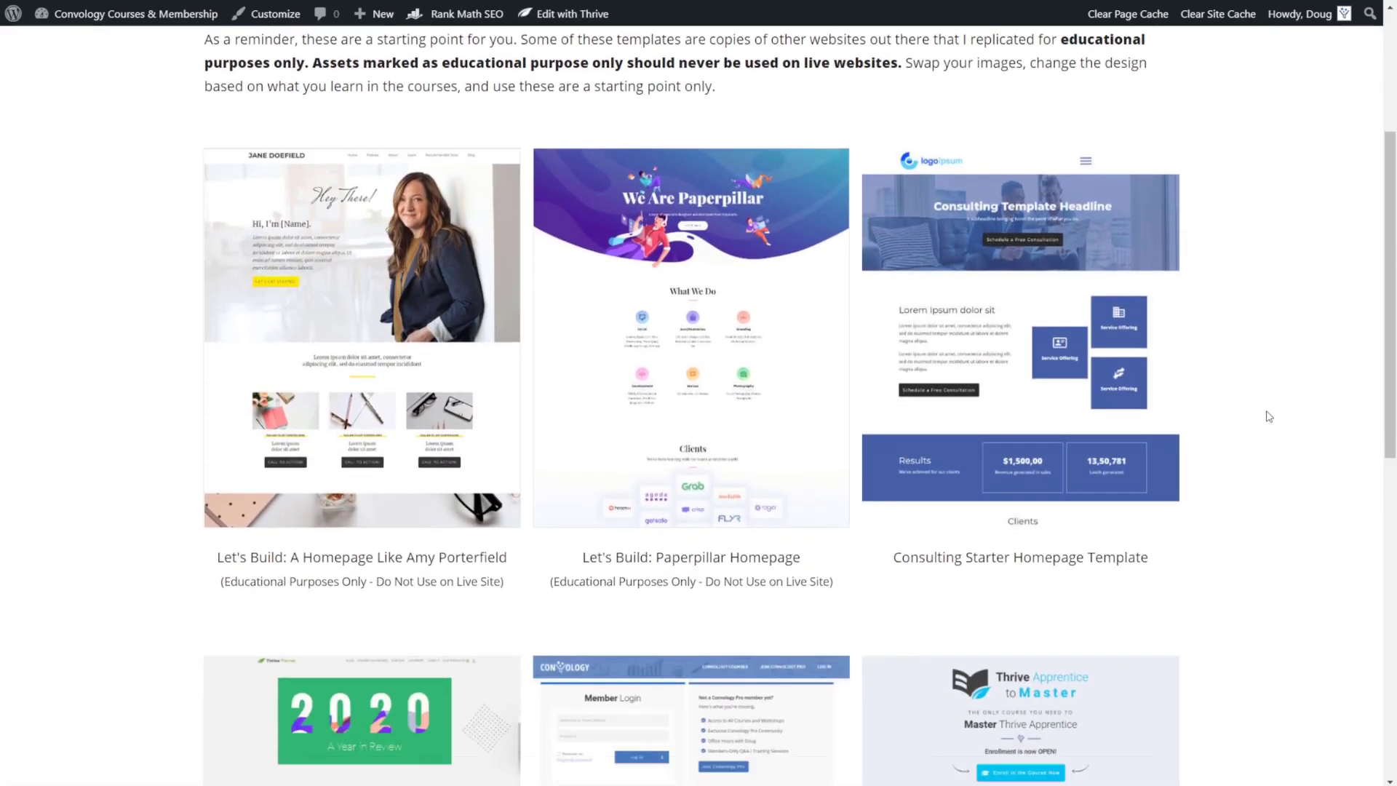
{"action": "scroll", "coordinate": [1271, 415], "scroll_direction": "down", "scroll_amount": 10}
{"action": "scroll", "coordinate": [1298, 415], "scroll_direction": "up", "scroll_amount": 14}
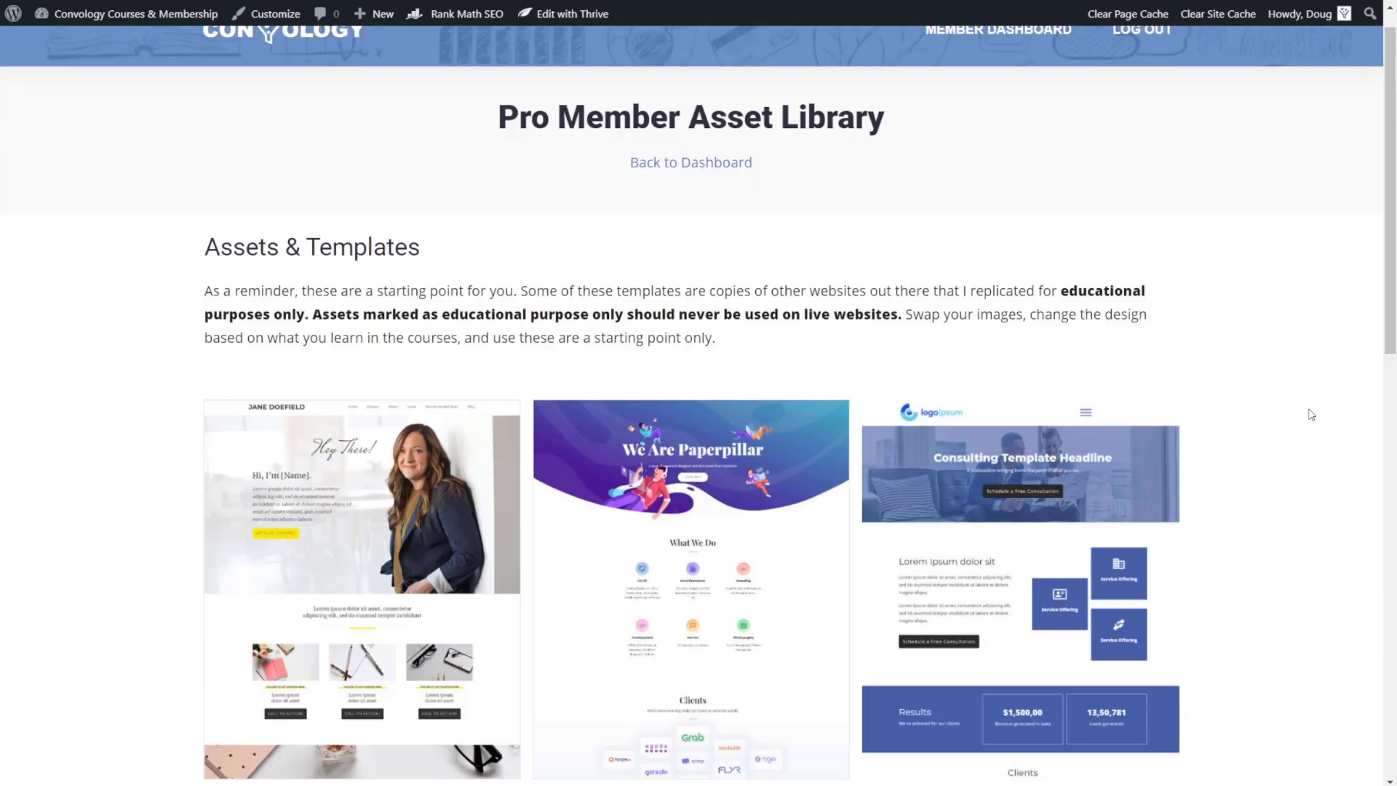
{"action": "scroll", "coordinate": [1311, 415], "scroll_direction": "up", "scroll_amount": 1}
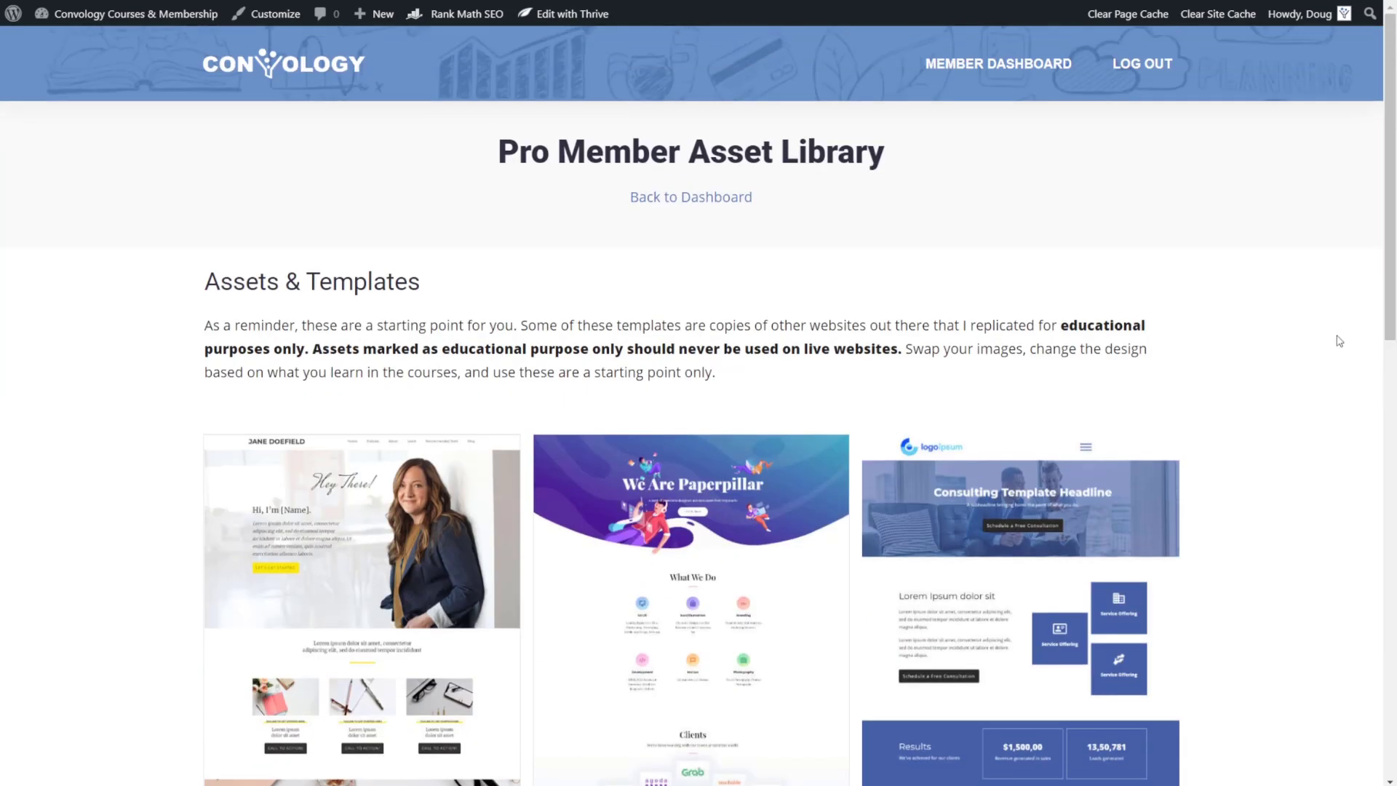